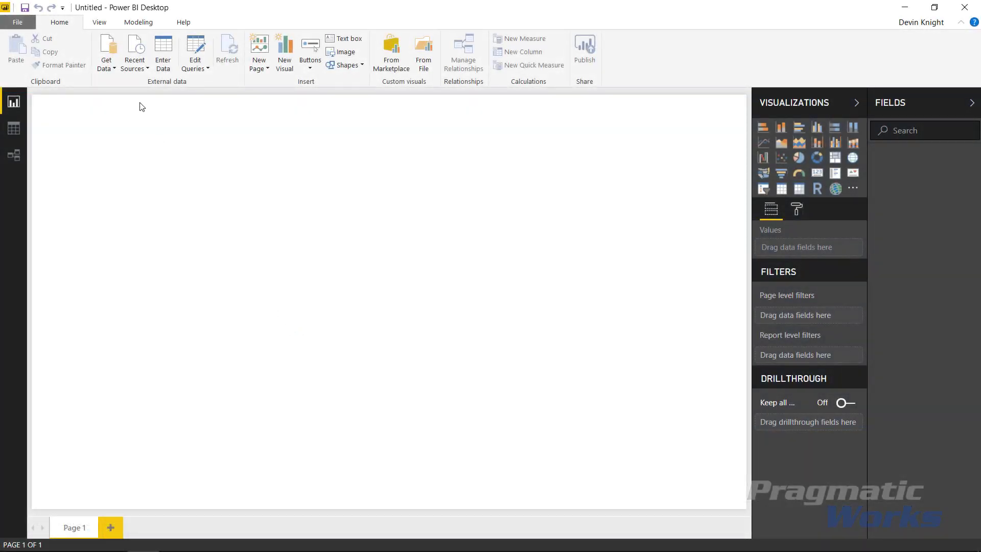
# Load the Cruise Ships table from the Cruise Ship Locations.xlsx Excel workbook.
pyautogui.click(110, 71)
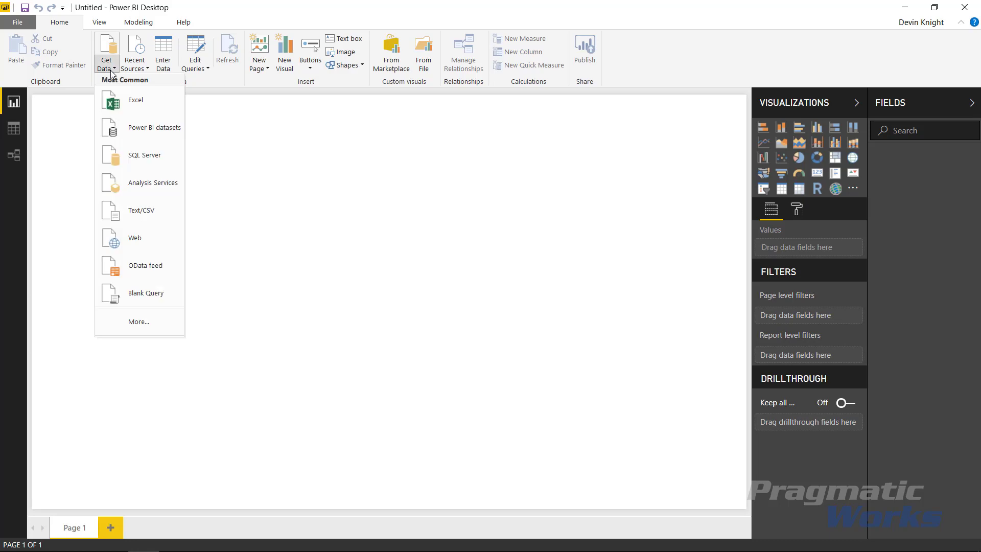
pyautogui.click(126, 102)
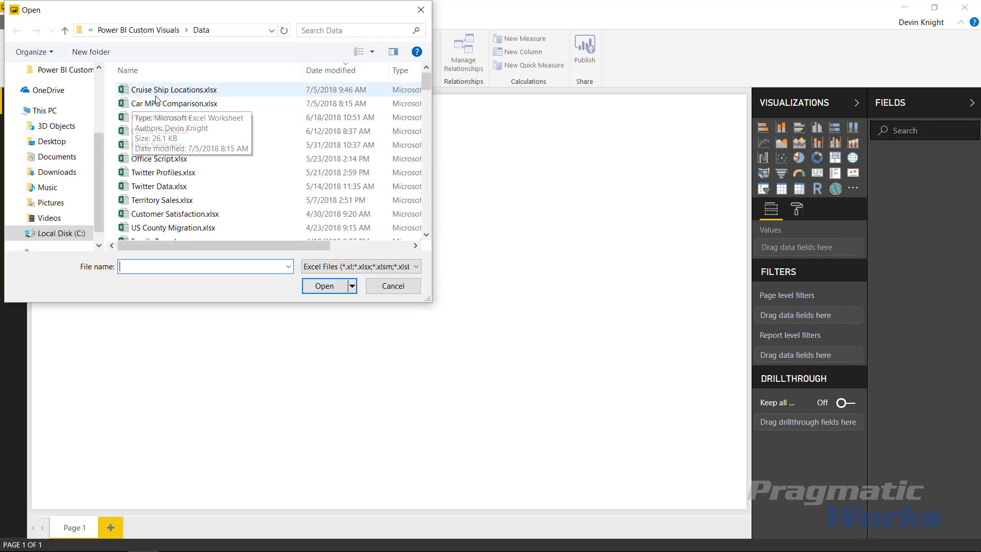
pyautogui.click(156, 92)
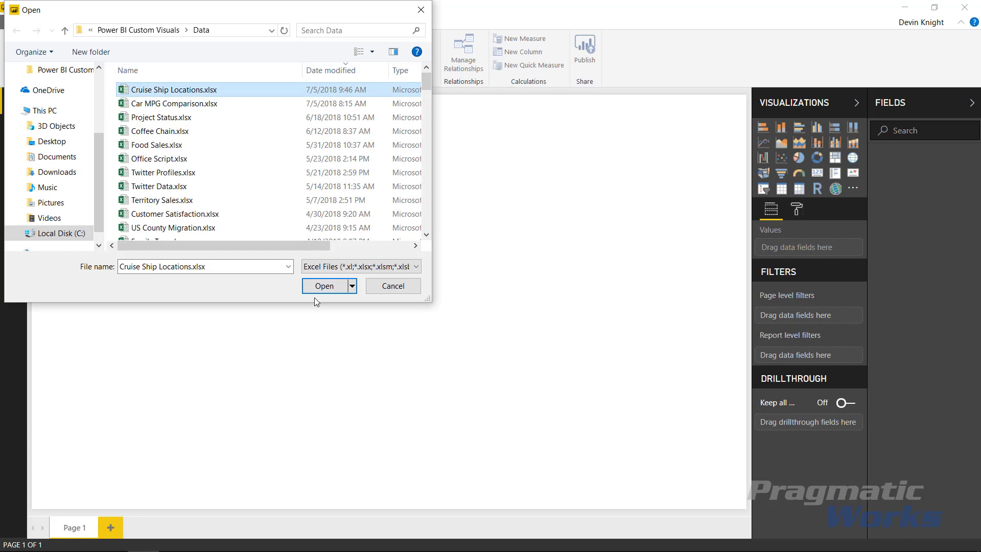
pyautogui.click(324, 287)
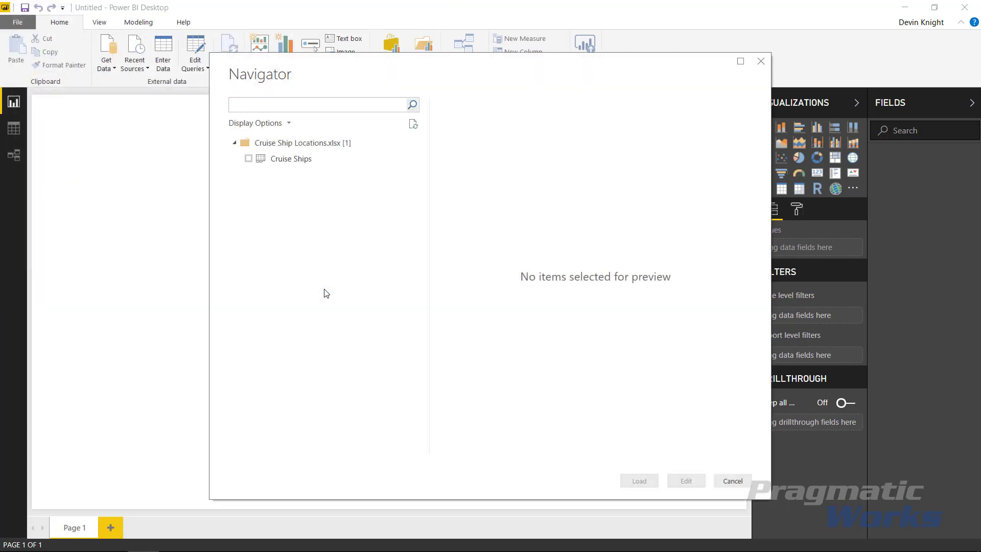
pyautogui.click(249, 158)
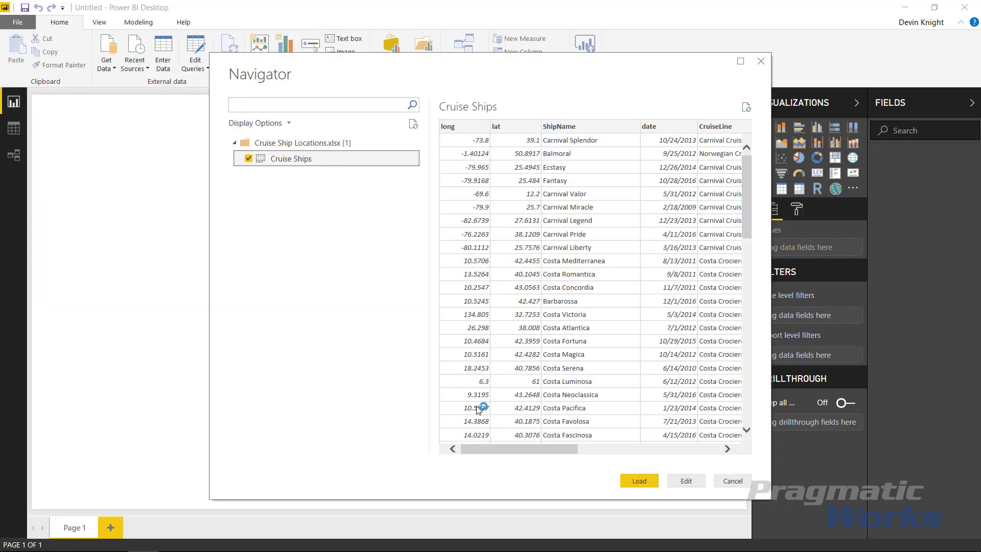
pyautogui.click(645, 481)
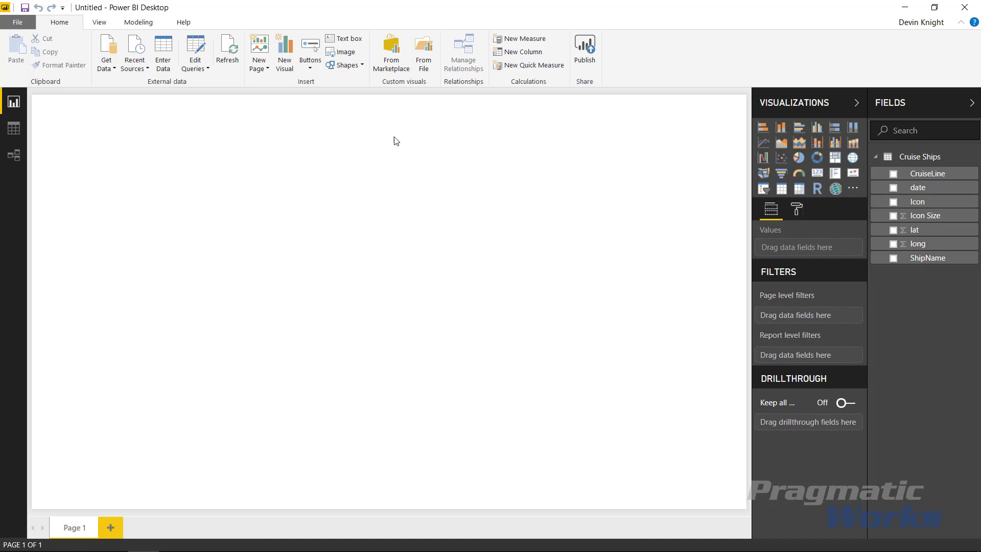
# Search the marketplace for 'icon' and add the Icon Map by Altius visual.
pyautogui.click(392, 66)
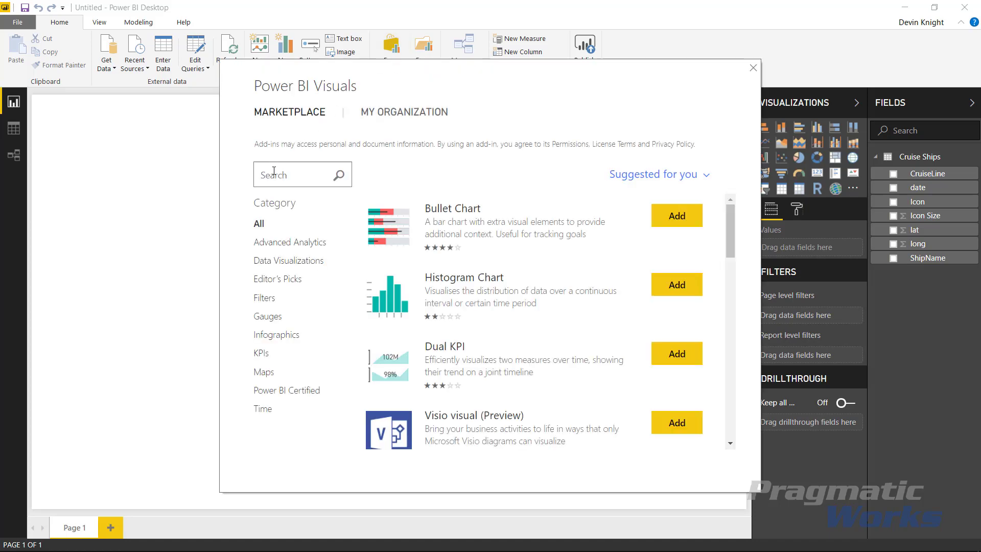
pyautogui.click(278, 174)
pyautogui.write('icon')
pyautogui.press('Return')
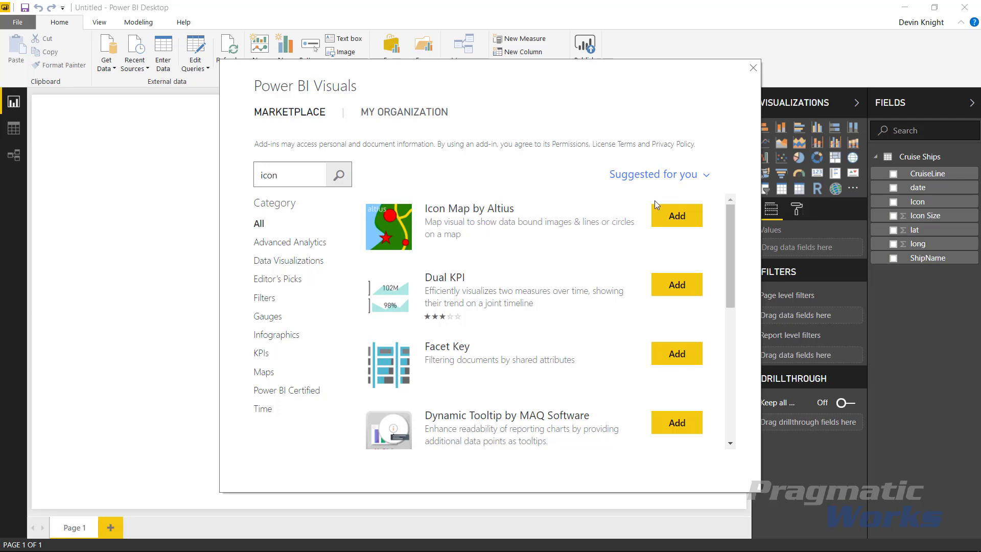
pyautogui.click(667, 218)
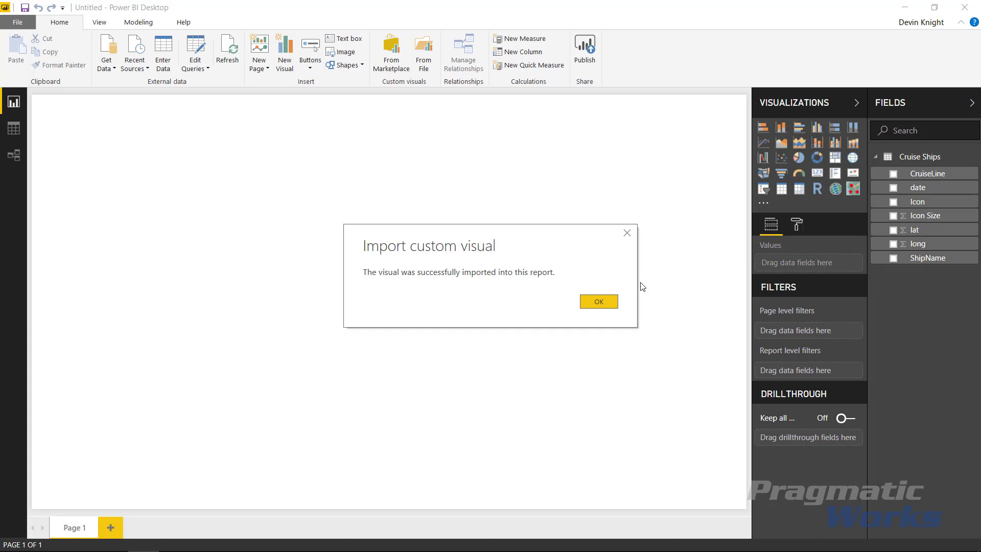
pyautogui.click(611, 302)
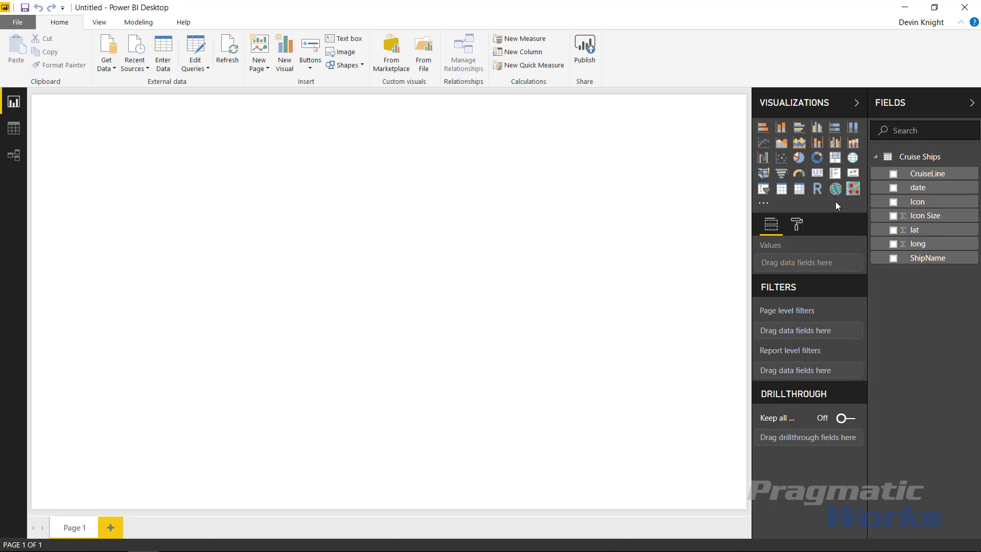
# Insert a page-filling Icon Map with ShipName as Category and the Icon field as Icon.
pyautogui.click(852, 189)
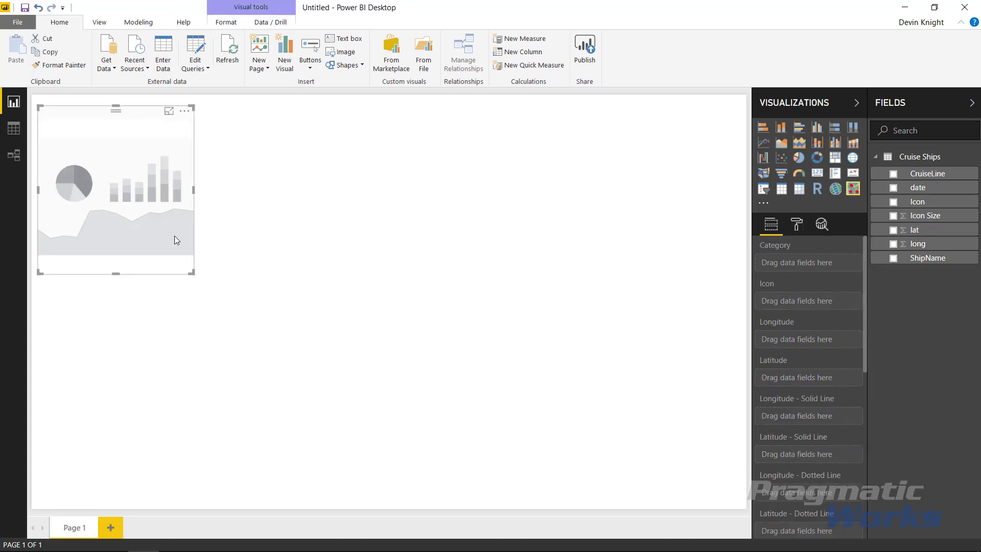
pyautogui.moveTo(192, 274); pyautogui.dragTo(564, 502)
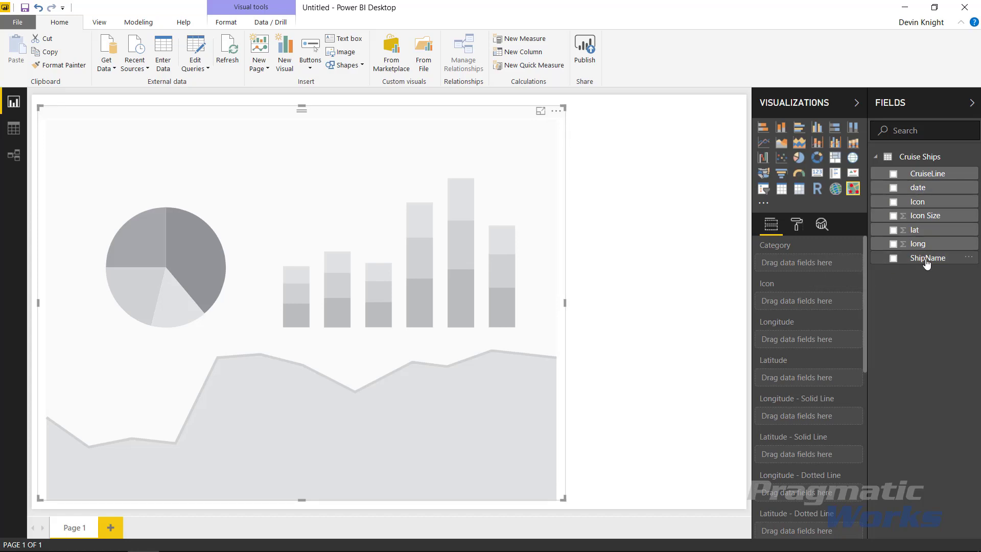
pyautogui.moveTo(915, 262); pyautogui.dragTo(840, 272)
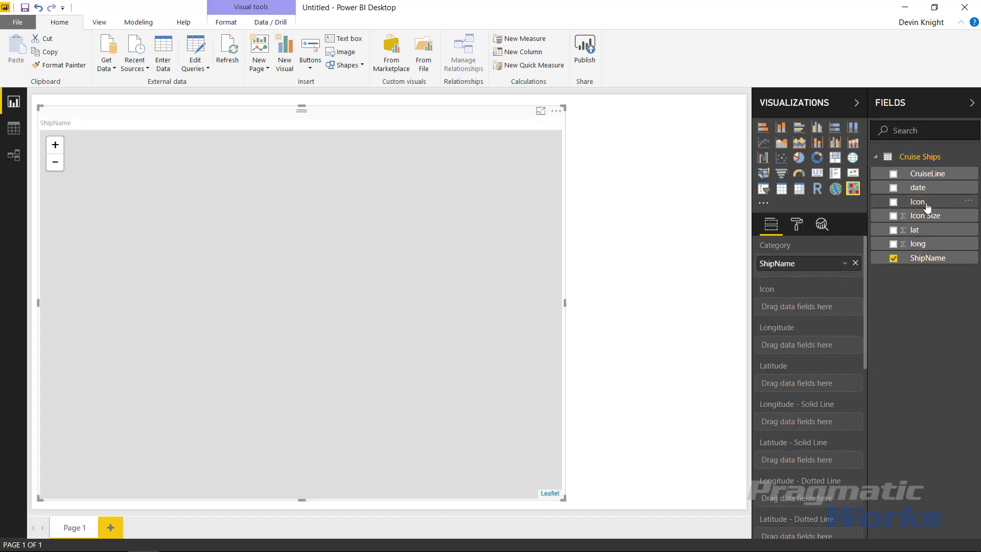
pyautogui.moveTo(928, 206); pyautogui.dragTo(831, 314)
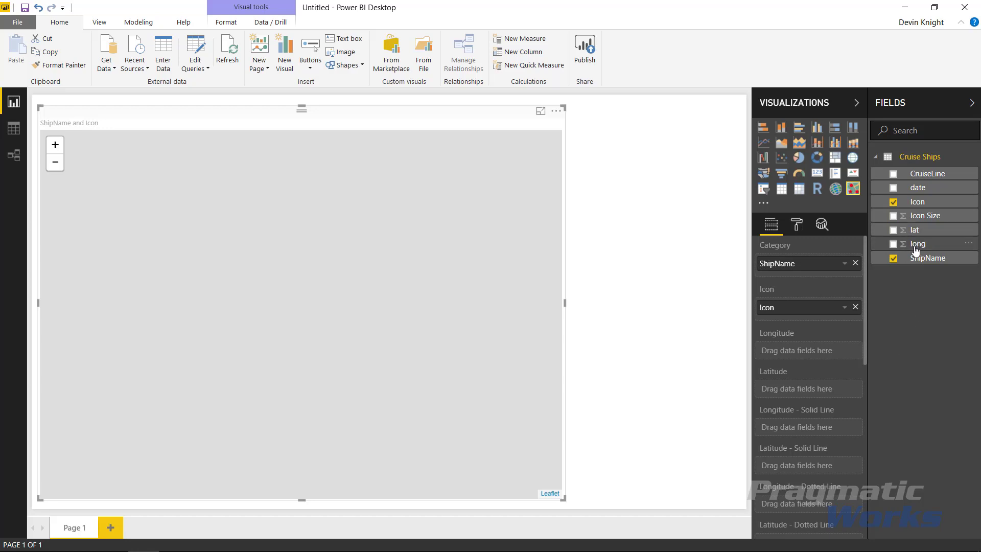
# Map long to Longitude, lat to Latitude and Icon Size to Size.
pyautogui.moveTo(916, 251); pyautogui.dragTo(814, 351)
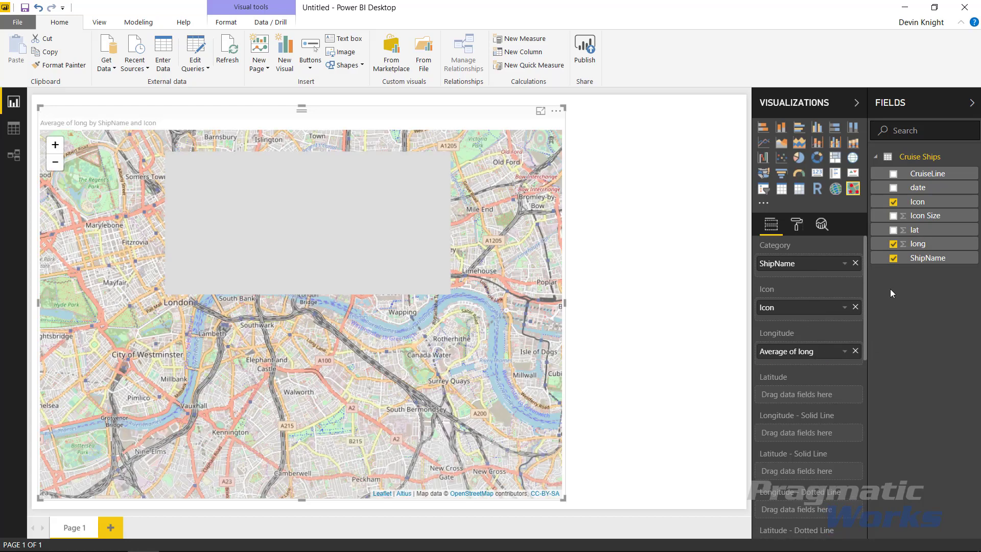
pyautogui.moveTo(914, 229); pyautogui.dragTo(826, 400)
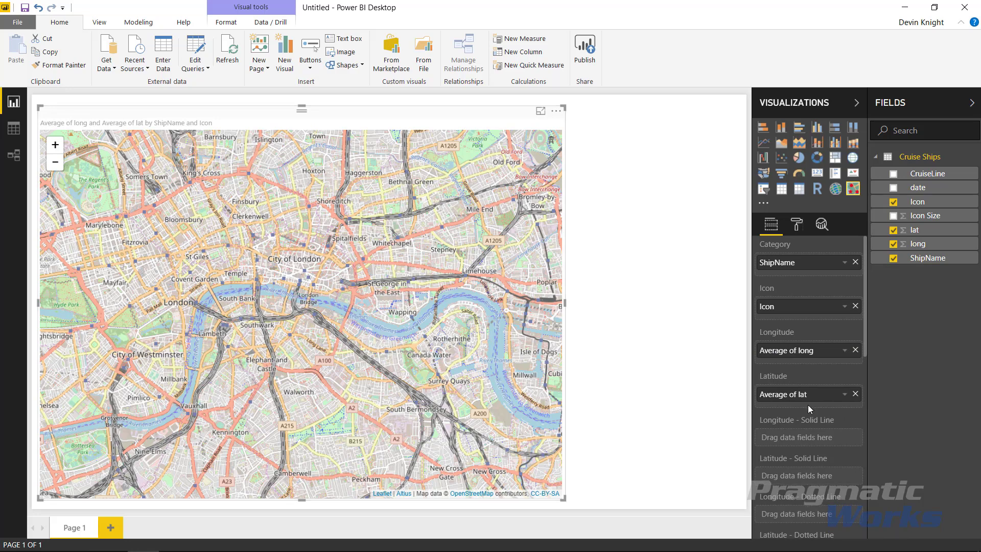
pyautogui.scroll(-5, 807, 405)
pyautogui.scroll(-3, 807, 405)
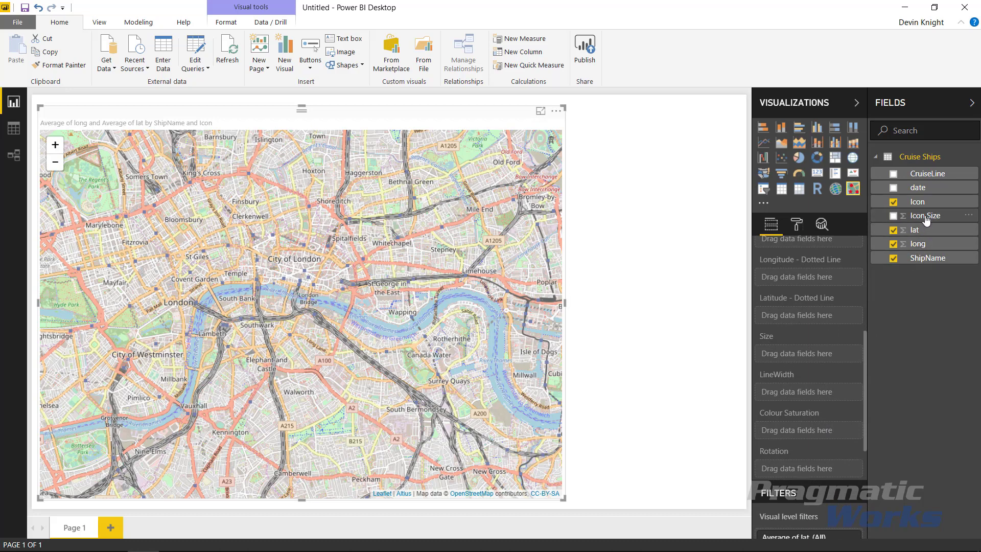
pyautogui.moveTo(926, 218); pyautogui.dragTo(824, 364)
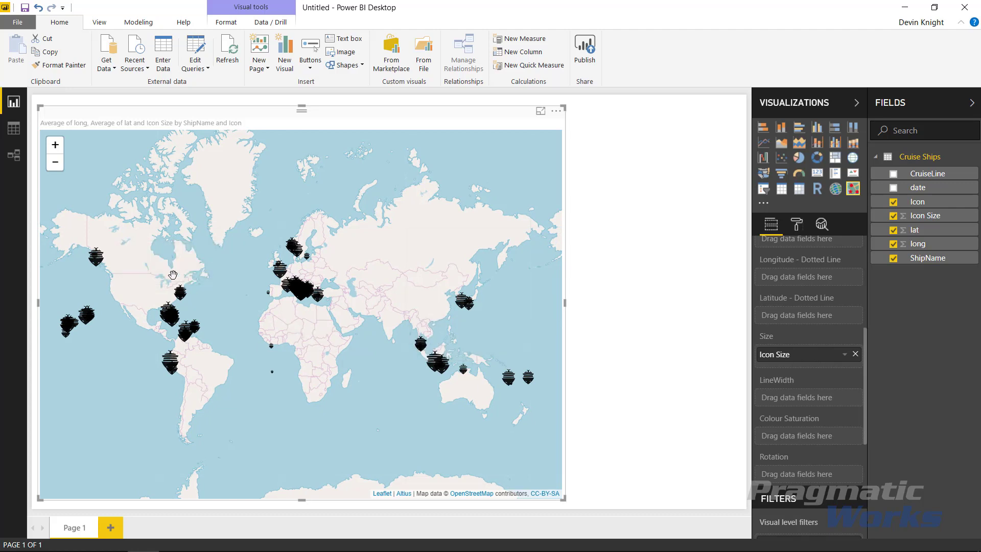
pyautogui.scroll(2, 153, 291)
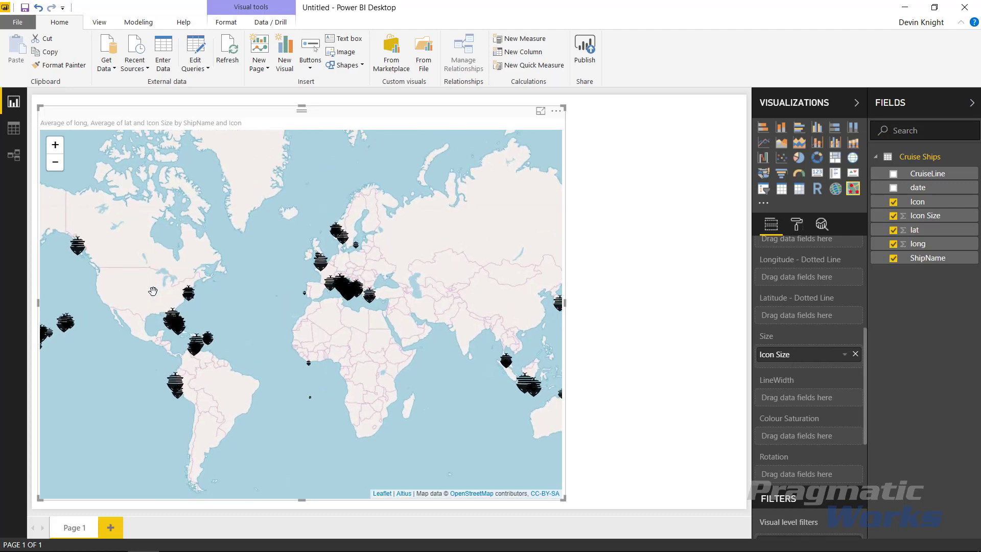
pyautogui.click(55, 146)
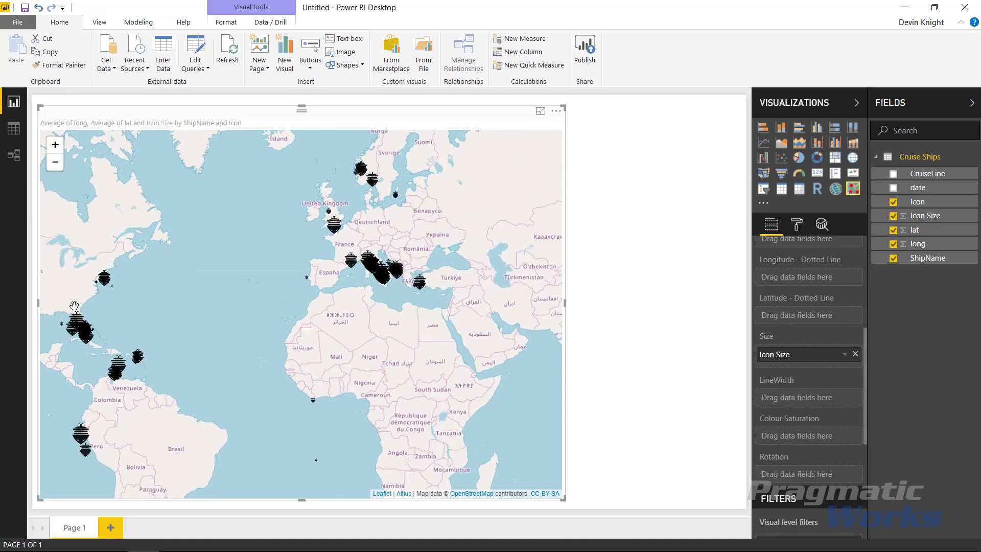
pyautogui.moveTo(74, 306); pyautogui.dragTo(116, 333)
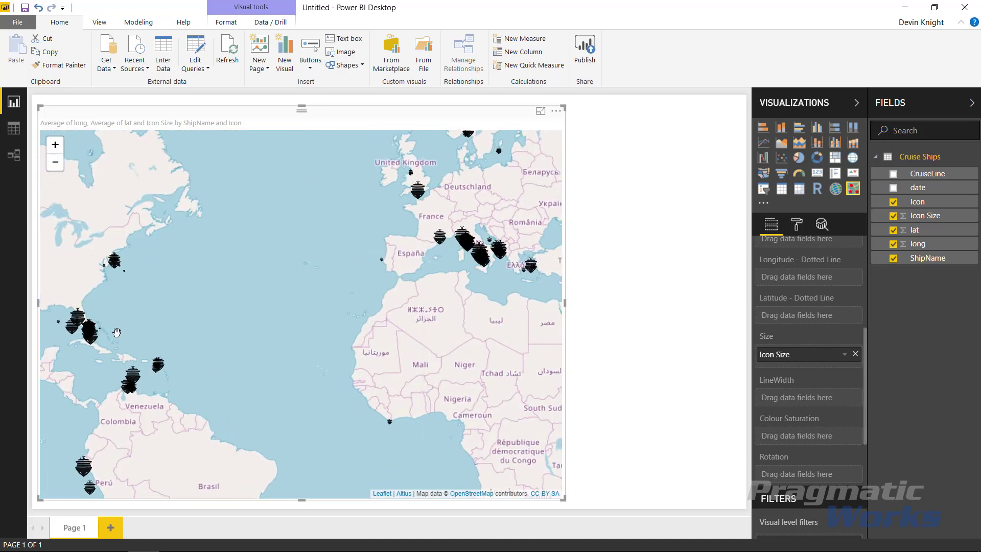
pyautogui.scroll(2, 117, 333)
pyautogui.moveTo(52, 353); pyautogui.dragTo(69, 353)
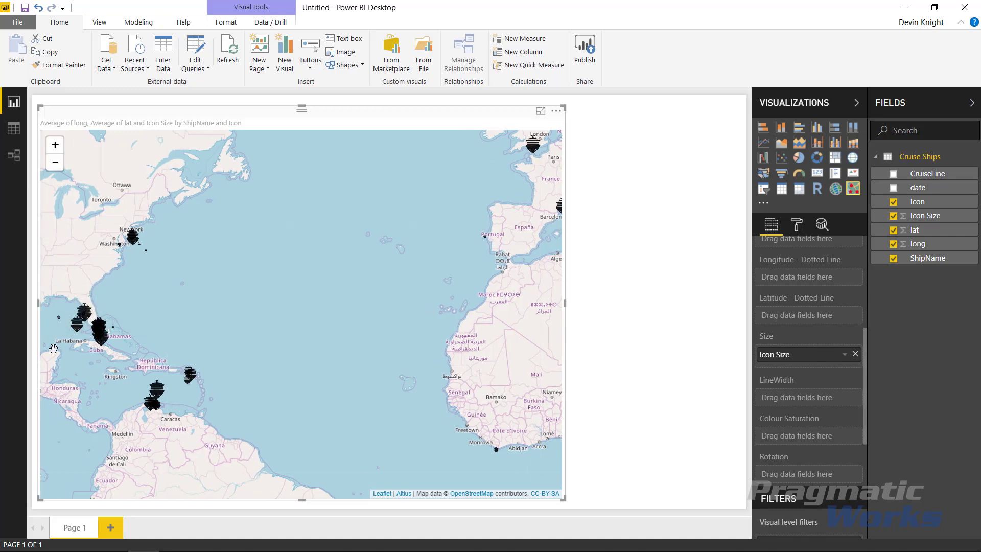
pyautogui.scroll(2, 71, 350)
pyautogui.scroll(3, 73, 349)
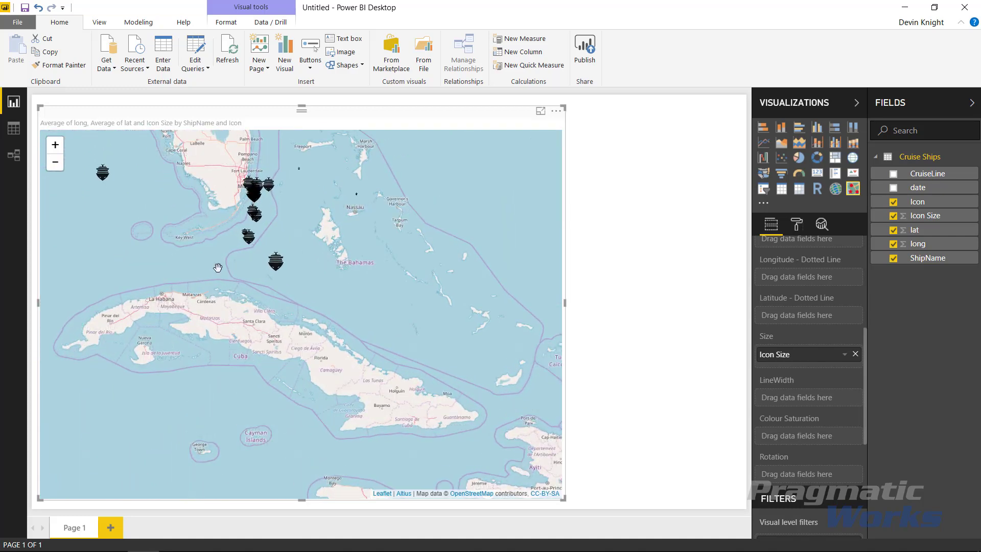
pyautogui.scroll(1, 218, 267)
pyautogui.moveTo(216, 267); pyautogui.dragTo(227, 325)
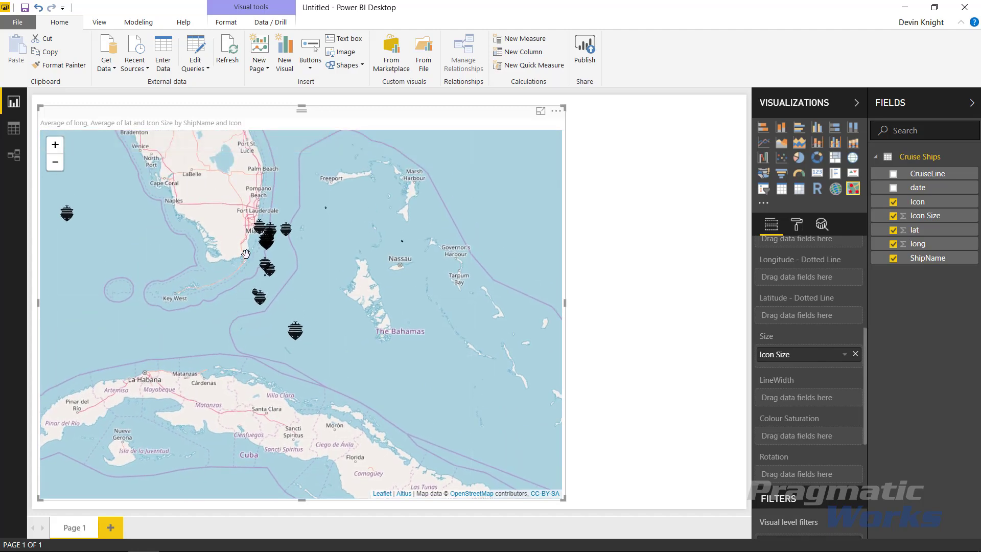
pyautogui.moveTo(255, 237)
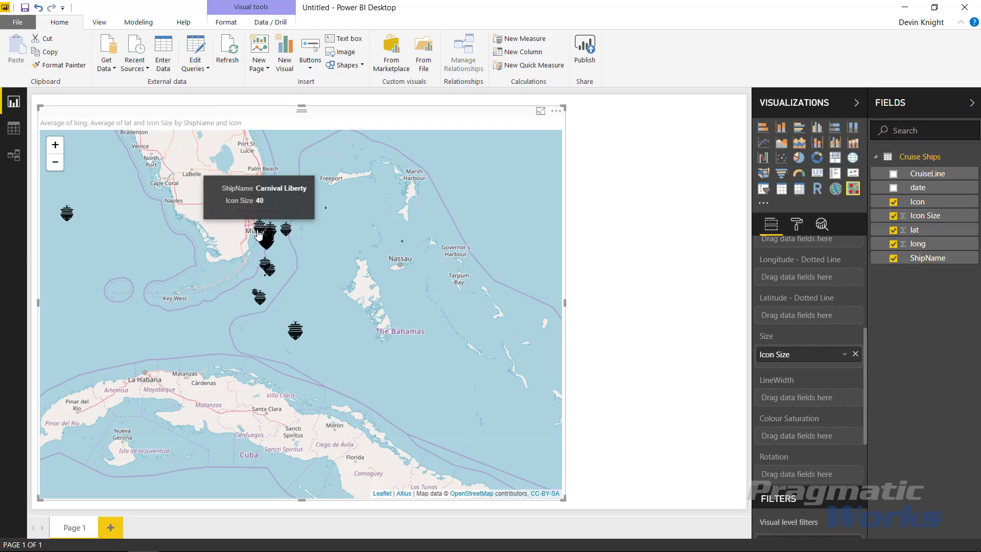
pyautogui.moveTo(286, 233)
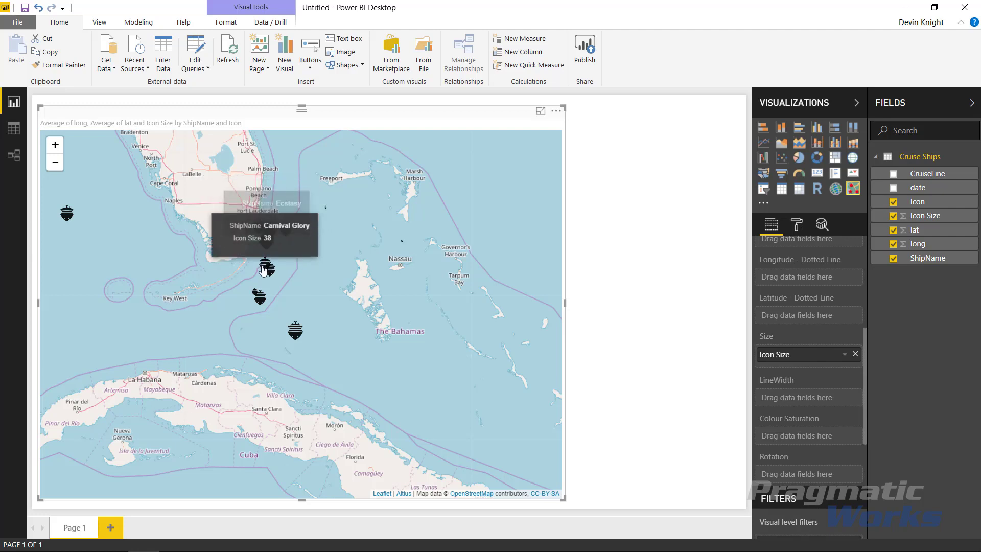
pyautogui.moveTo(259, 298)
pyautogui.moveTo(295, 332)
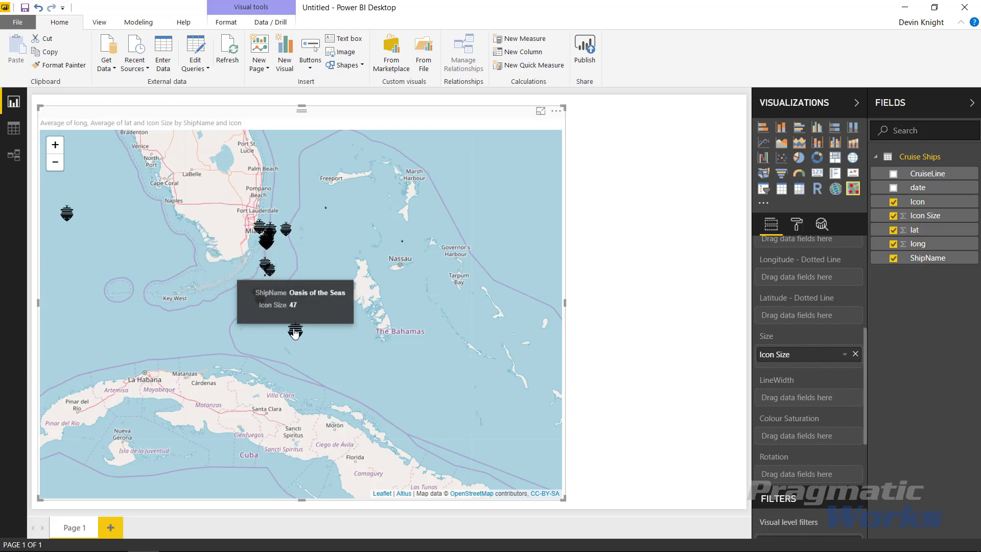
# Pan and zoom the map to show the whole world.
pyautogui.moveTo(59, 219); pyautogui.dragTo(97, 219)
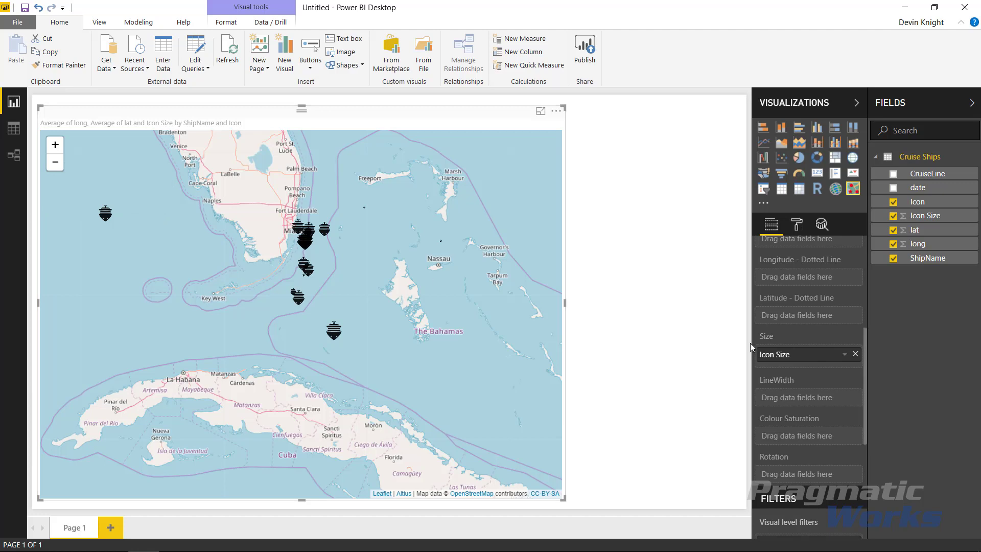
pyautogui.scroll(4, 777, 343)
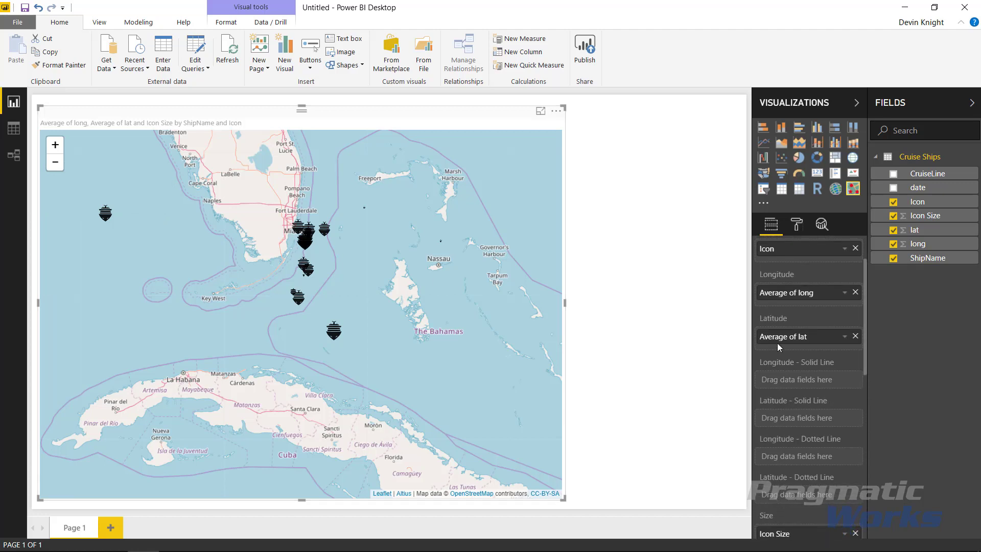
pyautogui.scroll(1, 778, 347)
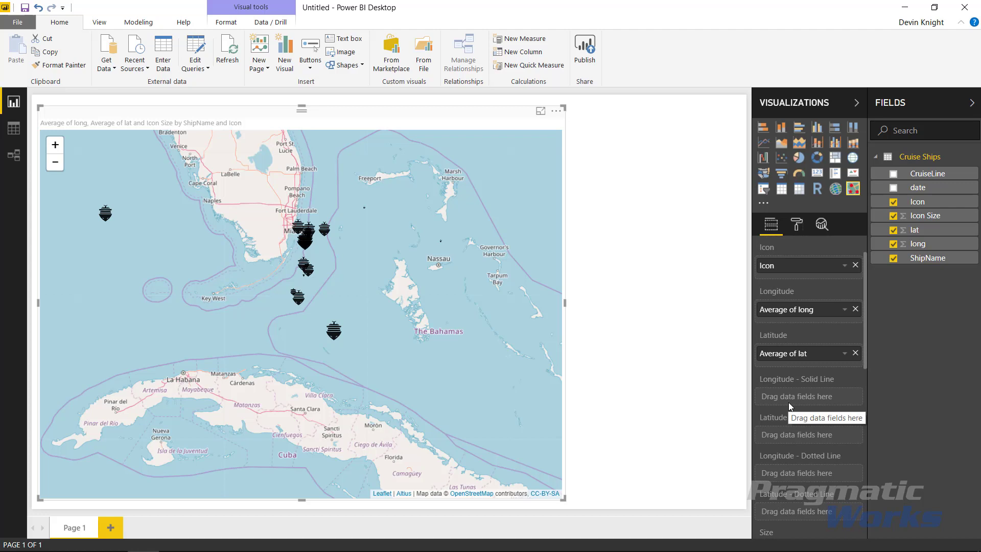
pyautogui.scroll(-2, 788, 403)
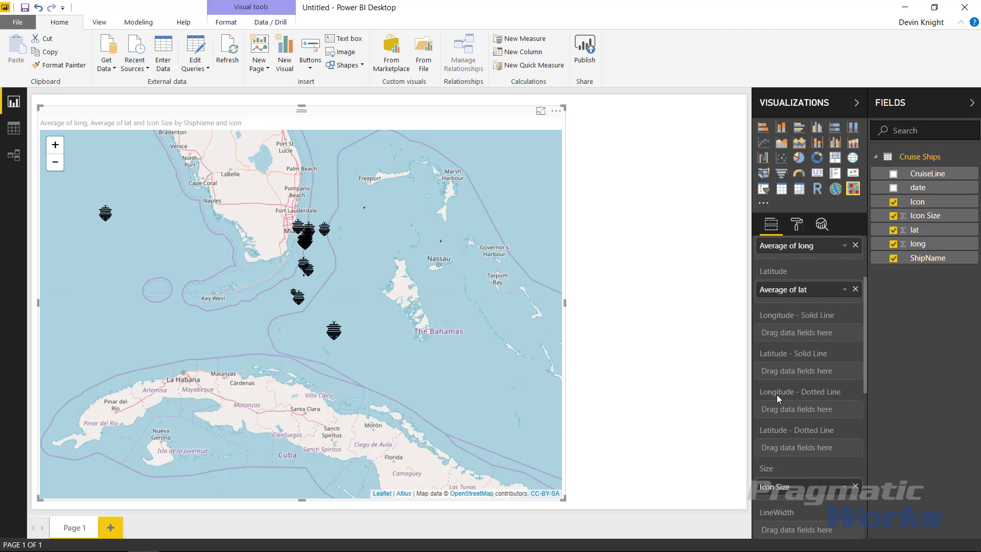
pyautogui.scroll(-2, 776, 395)
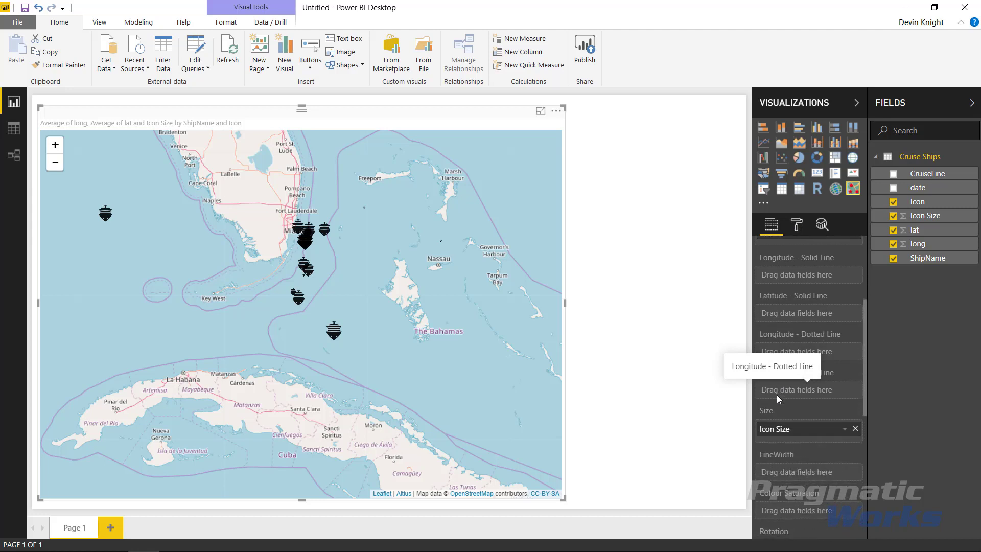
pyautogui.scroll(-4, 776, 394)
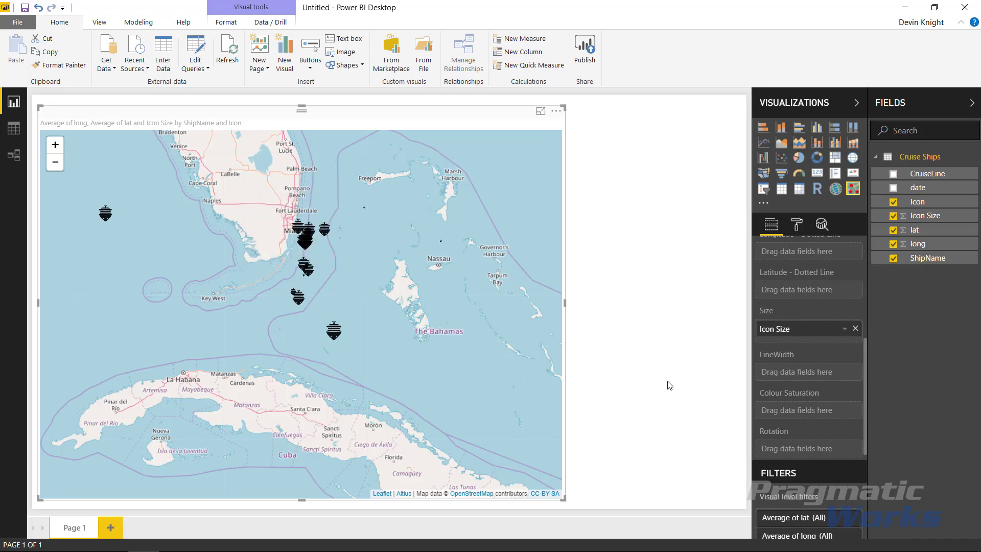
pyautogui.moveTo(307, 242)
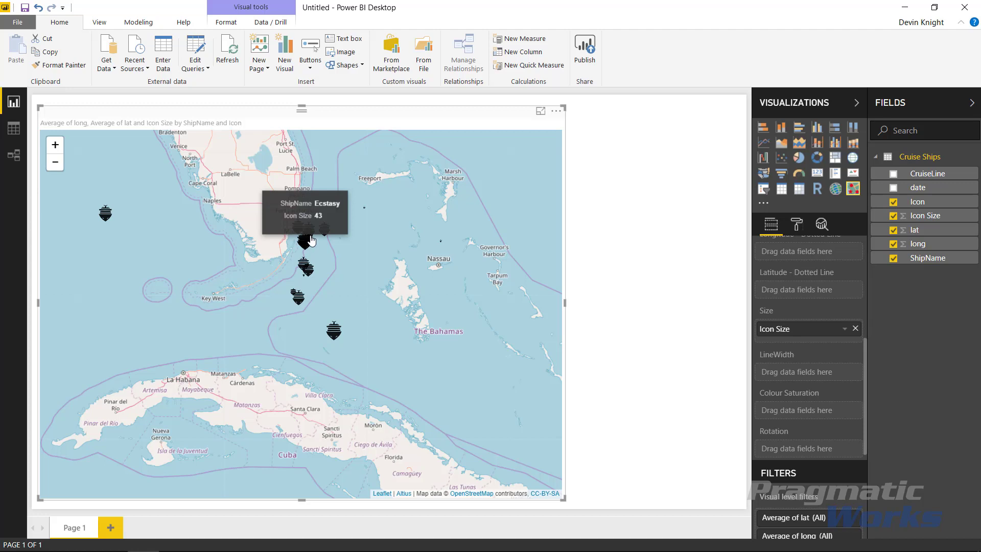
# Expand Background Layers in the Format pane and widen the Visualizations pane.
pyautogui.click(798, 235)
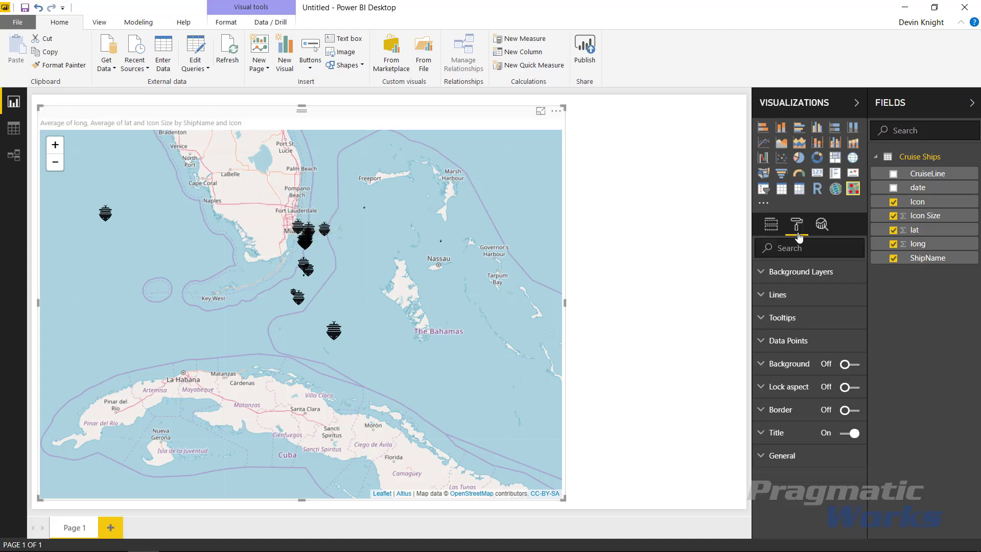
pyautogui.click(790, 278)
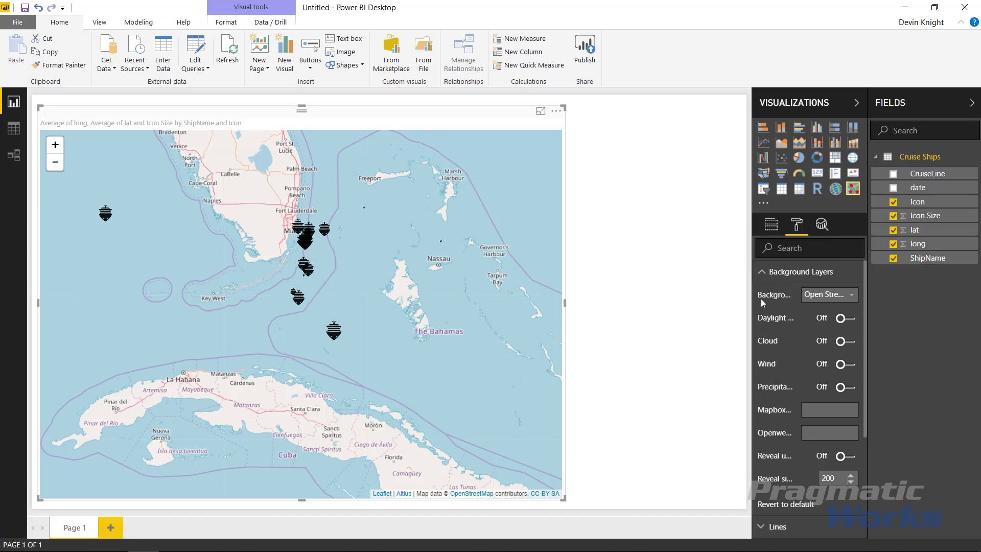
pyautogui.moveTo(751, 298); pyautogui.dragTo(730, 298)
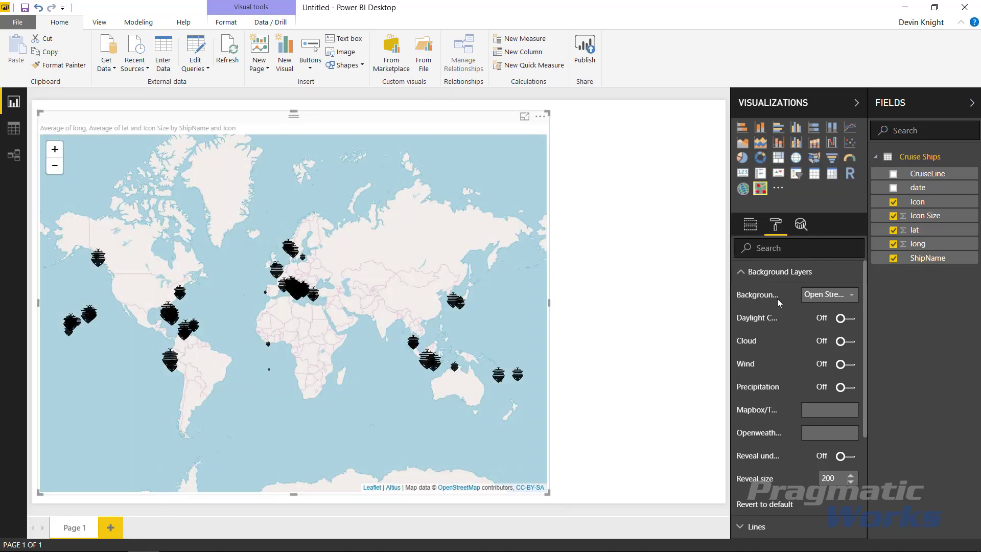
pyautogui.click(824, 296)
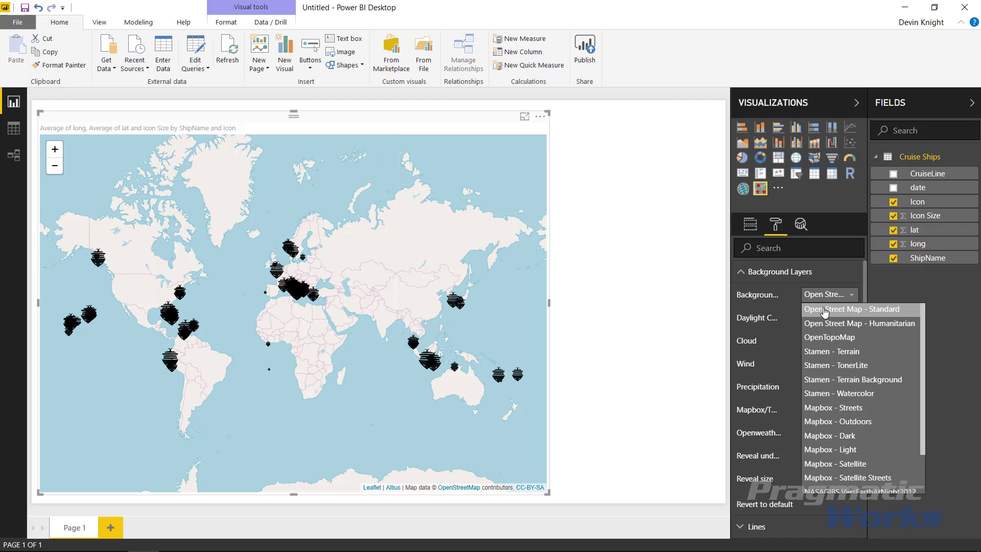
pyautogui.click(821, 324)
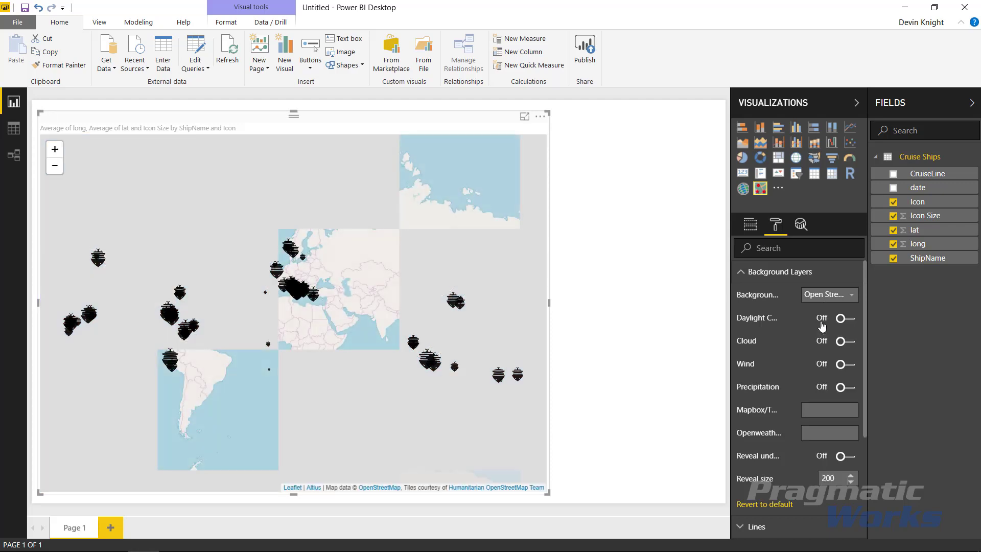
pyautogui.click(820, 299)
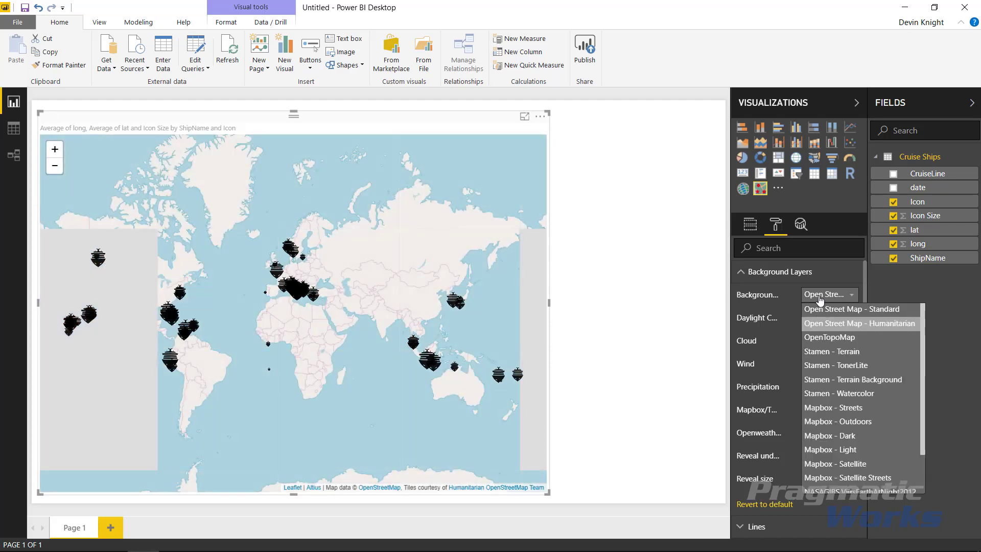
pyautogui.click(819, 337)
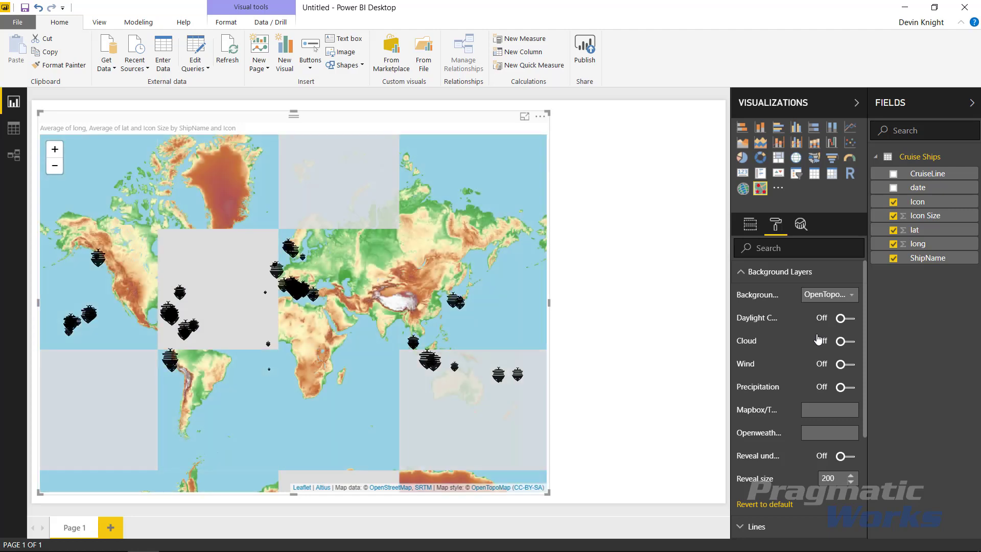
pyautogui.click(814, 297)
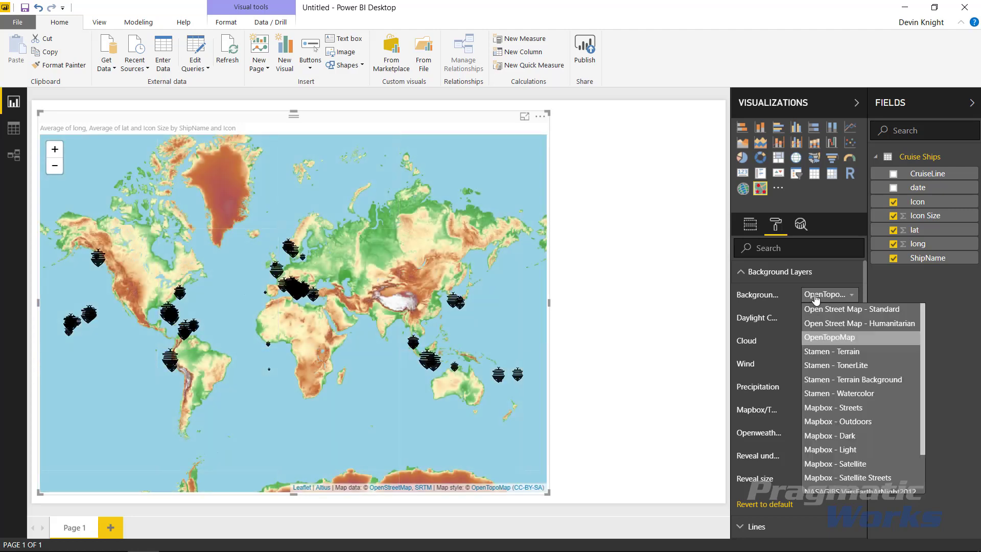
pyautogui.click(817, 353)
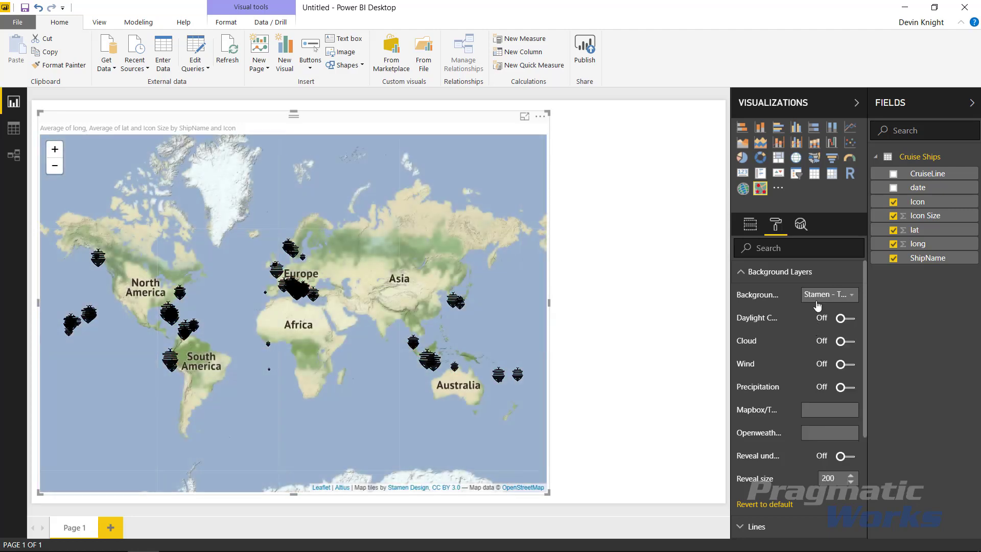
pyautogui.click(818, 305)
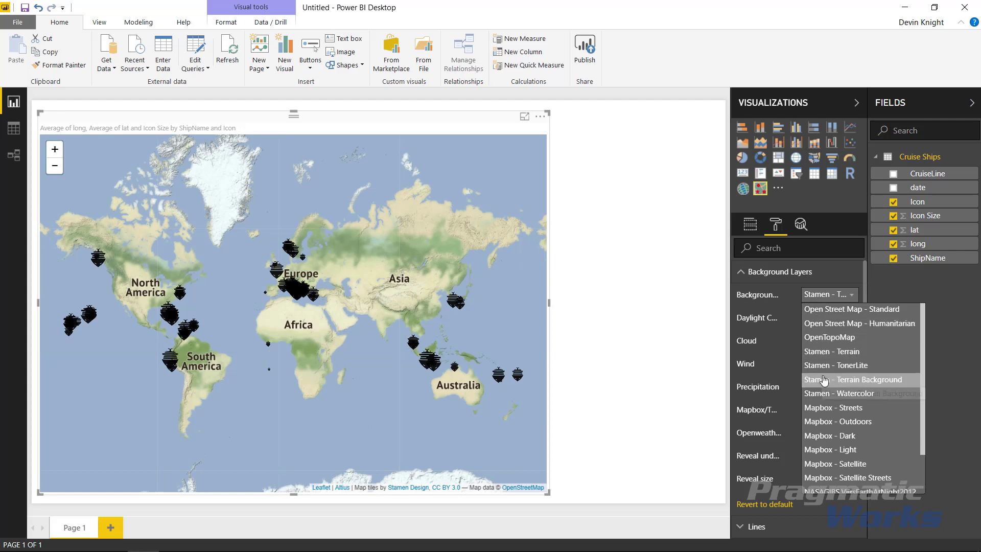
pyautogui.click(827, 408)
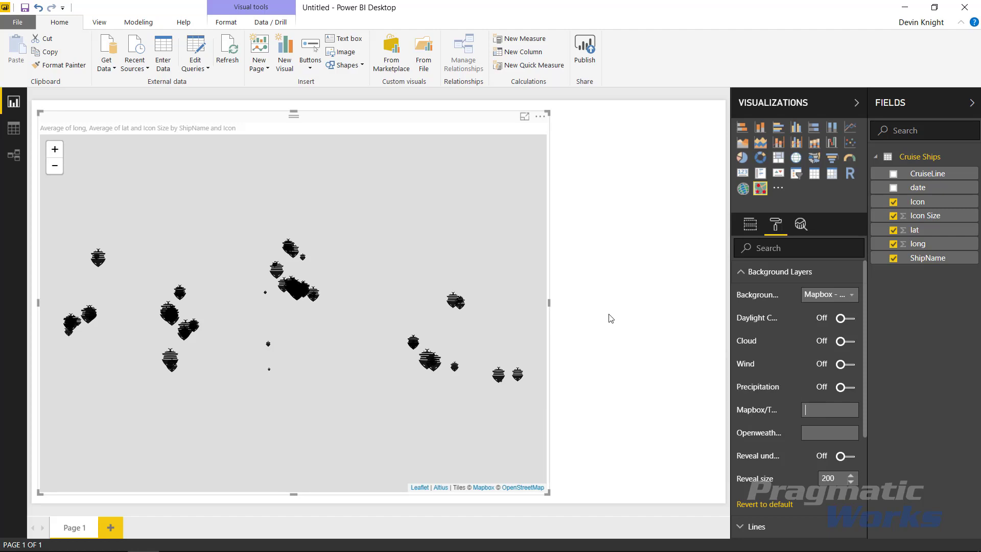
pyautogui.click(843, 301)
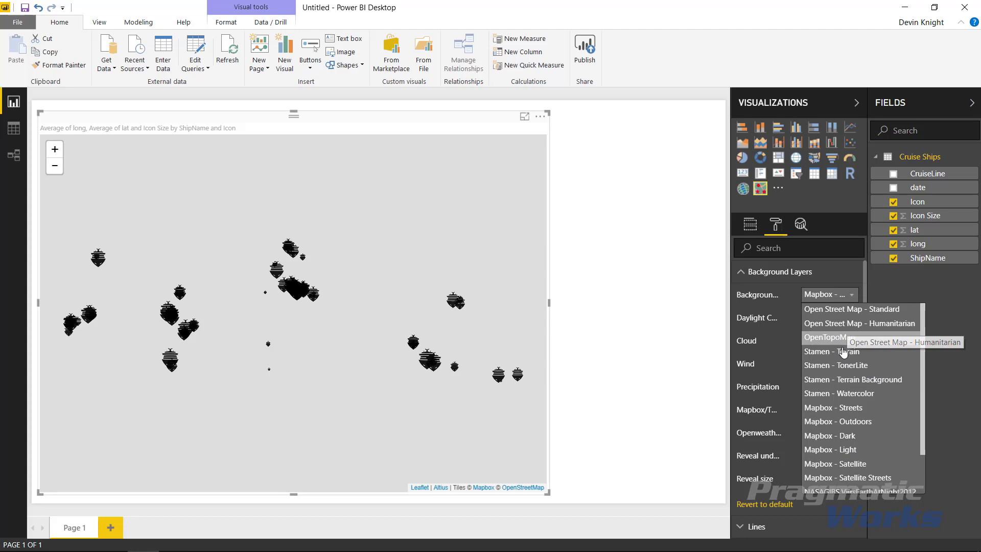
pyautogui.click(843, 352)
pyautogui.click(830, 298)
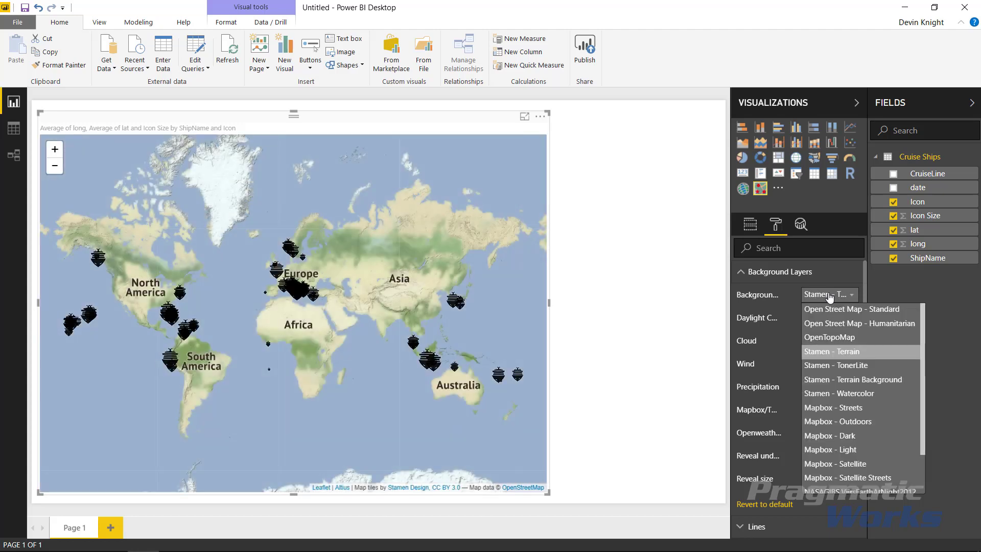
pyautogui.click(829, 310)
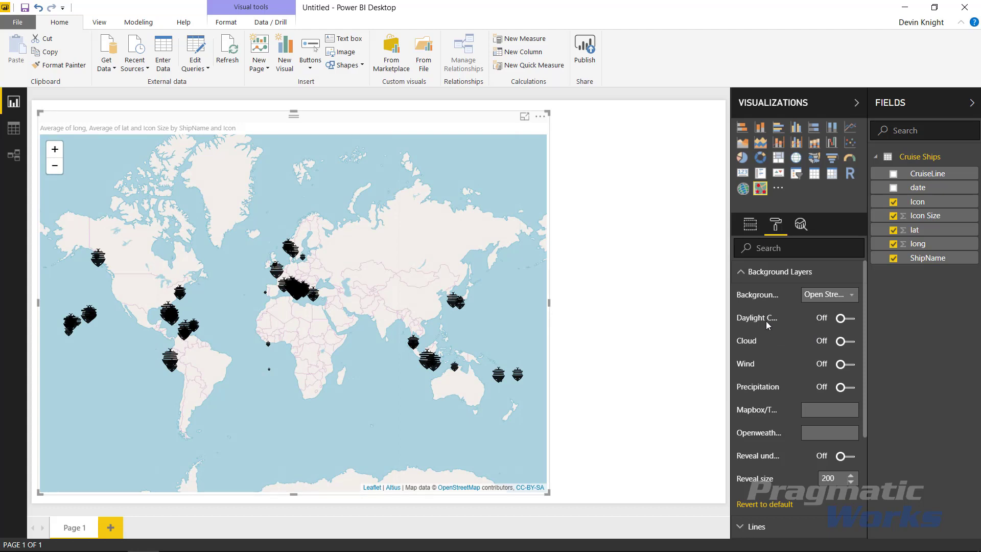
pyautogui.click(844, 318)
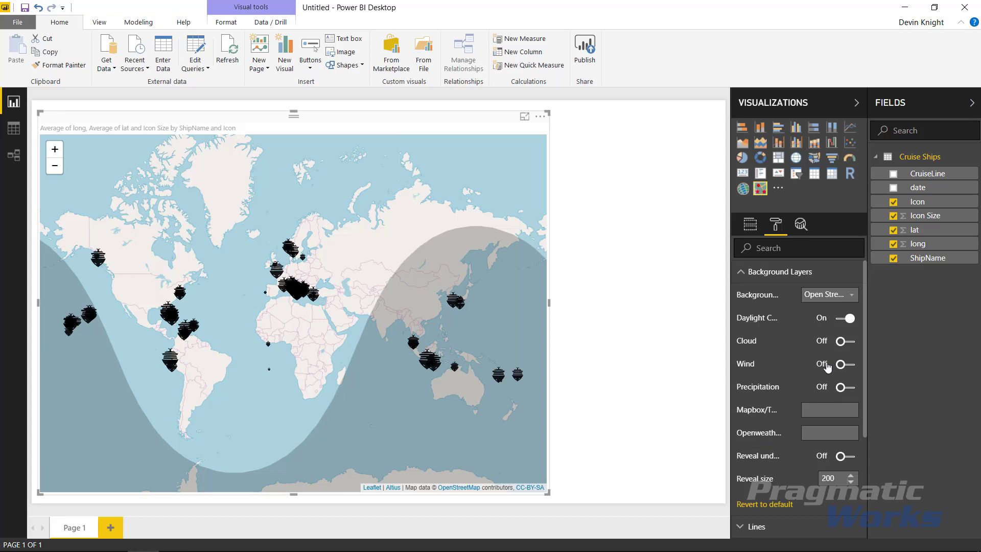
pyautogui.click(842, 350)
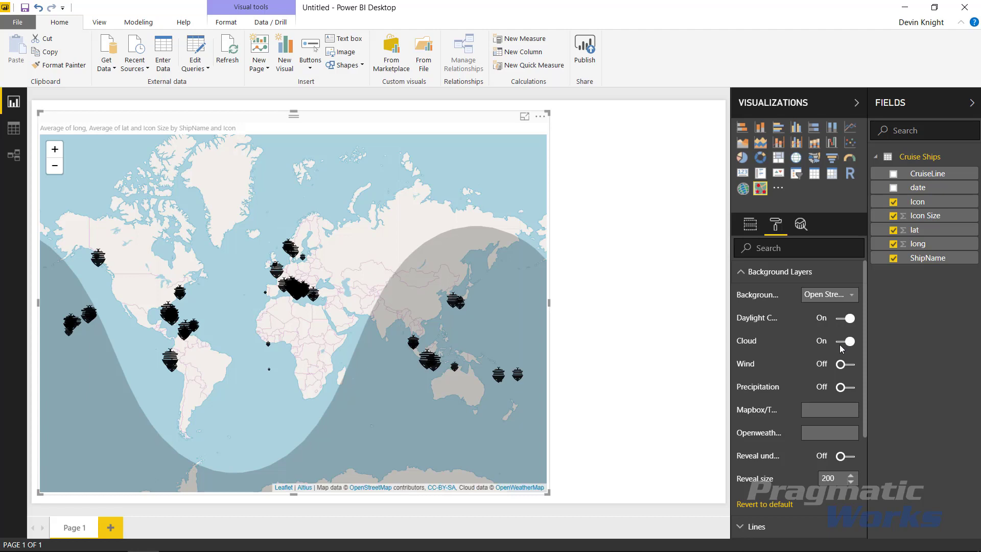
pyautogui.click(841, 348)
pyautogui.click(842, 368)
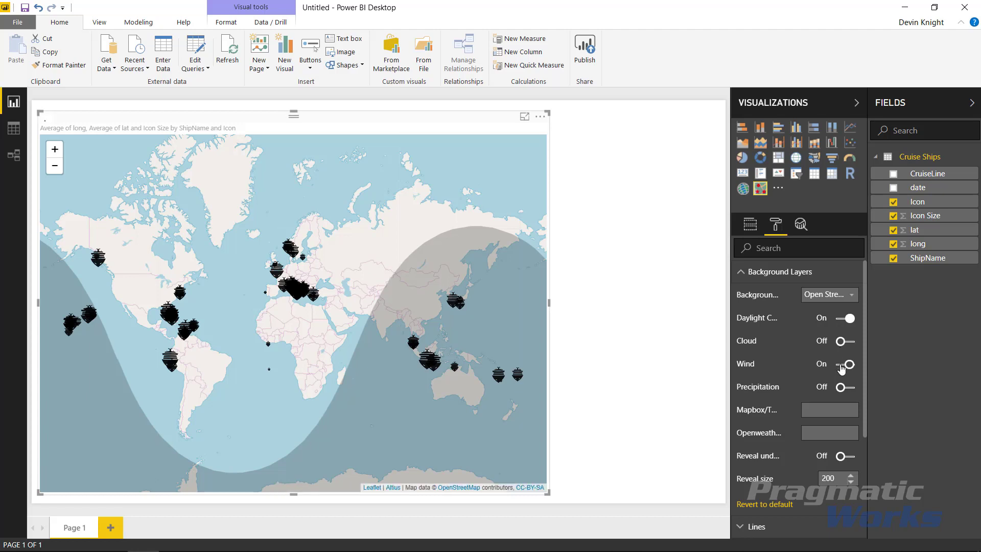
pyautogui.click(840, 363)
pyautogui.click(839, 388)
pyautogui.click(842, 462)
pyautogui.click(842, 460)
# Review the Lines settings, then switch Tooltips Show Size to Off.
pyautogui.click(748, 272)
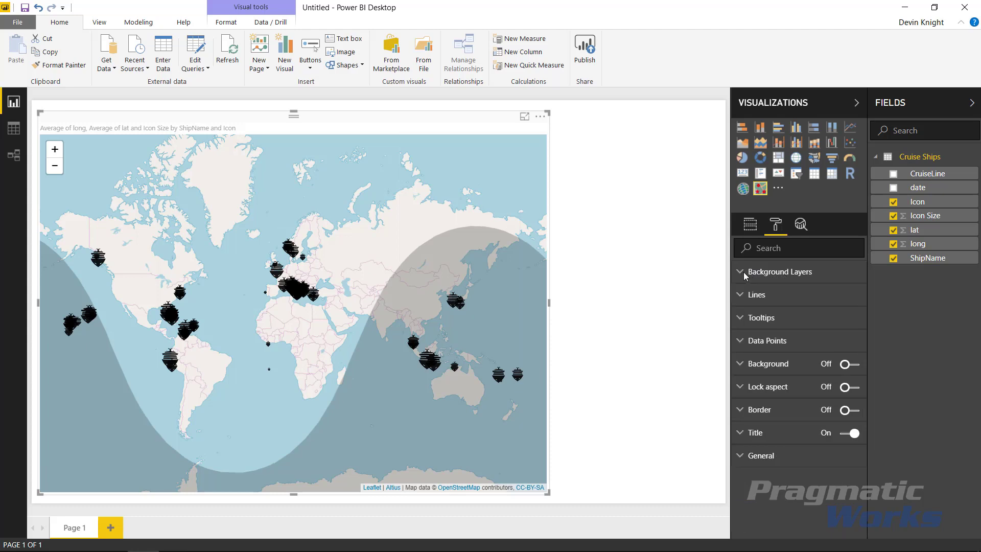
pyautogui.click(743, 296)
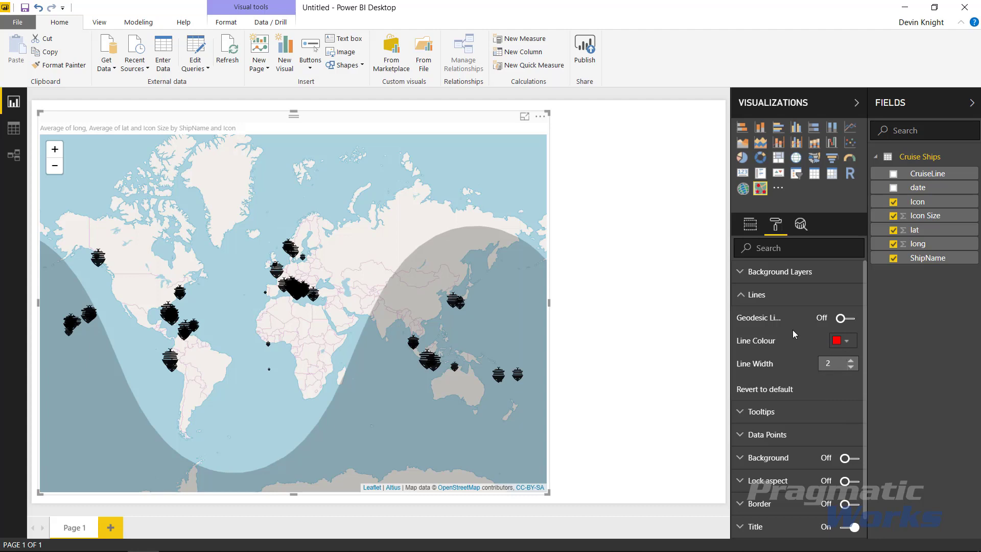
pyautogui.click(746, 295)
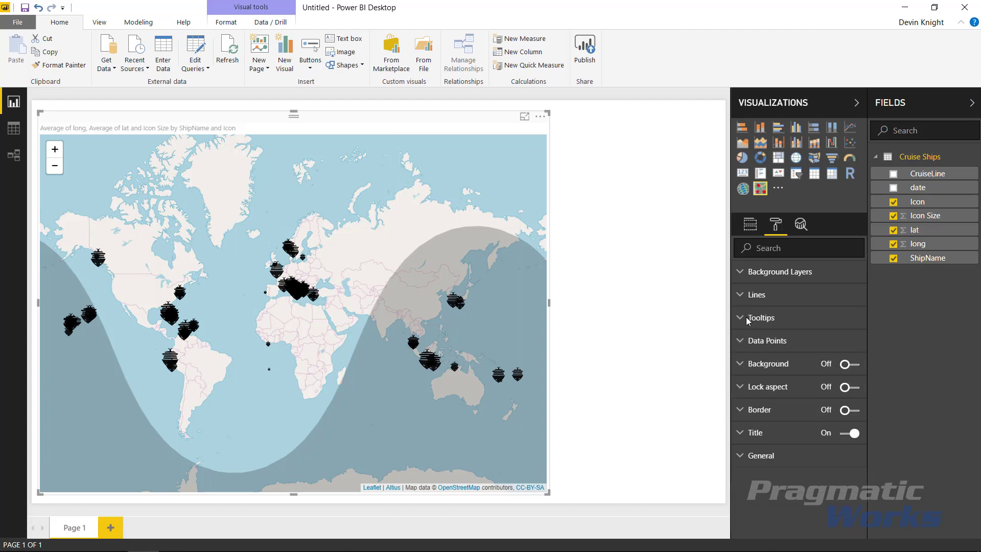
pyautogui.click(745, 317)
pyautogui.moveTo(459, 301)
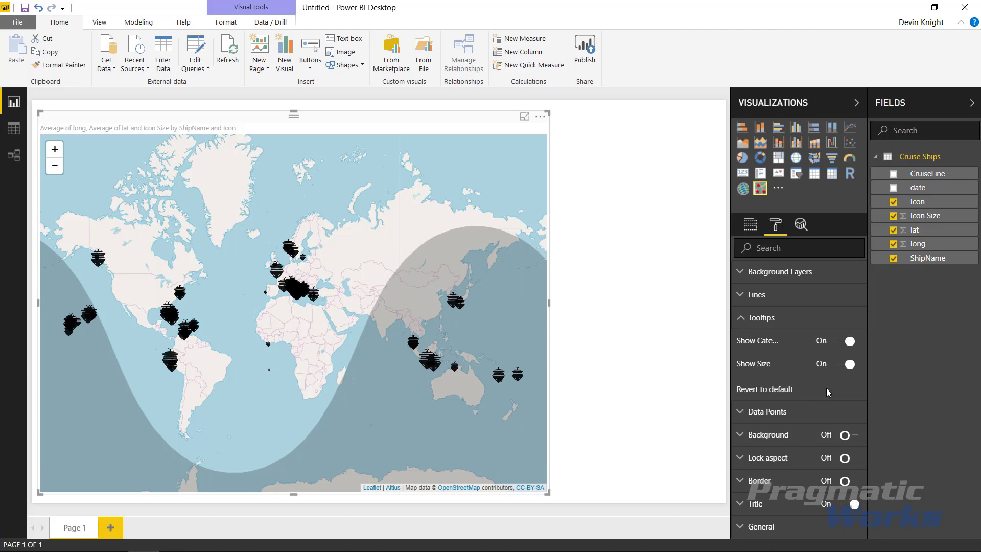
pyautogui.click(846, 364)
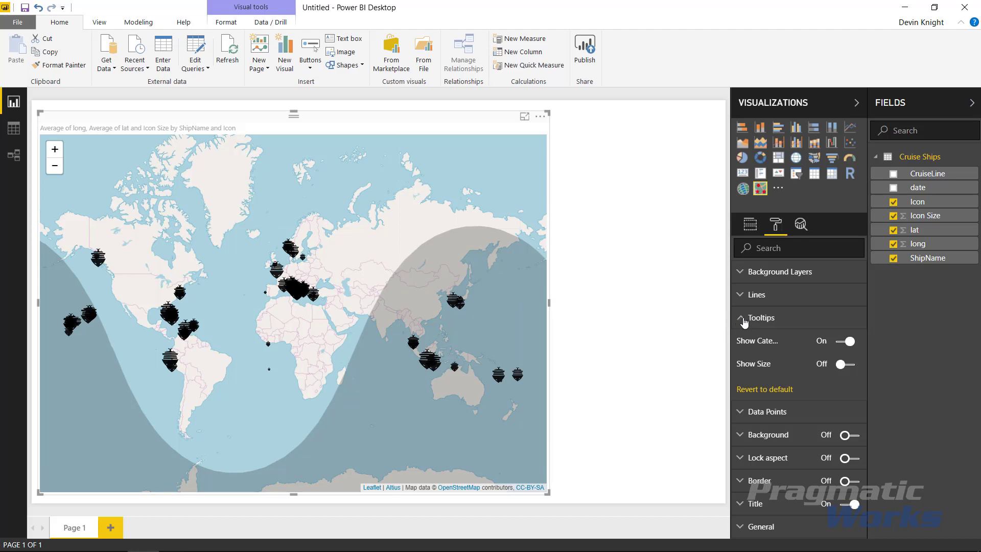
pyautogui.click(743, 317)
# Turn Data Points Auto zoom off and zoom the map onto Florida and the Caribbean, level 4.
pyautogui.click(745, 347)
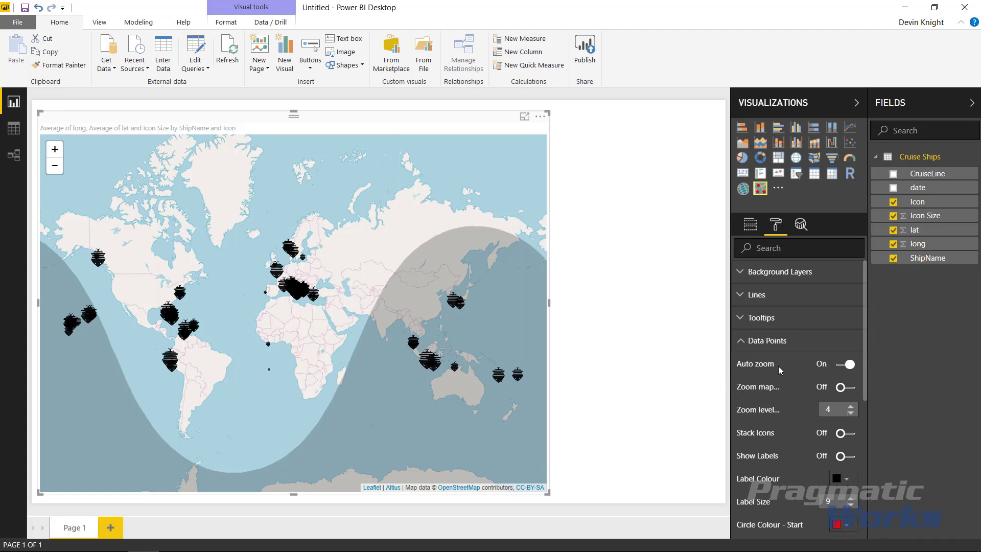
pyautogui.click(847, 366)
pyautogui.scroll(1, 235, 295)
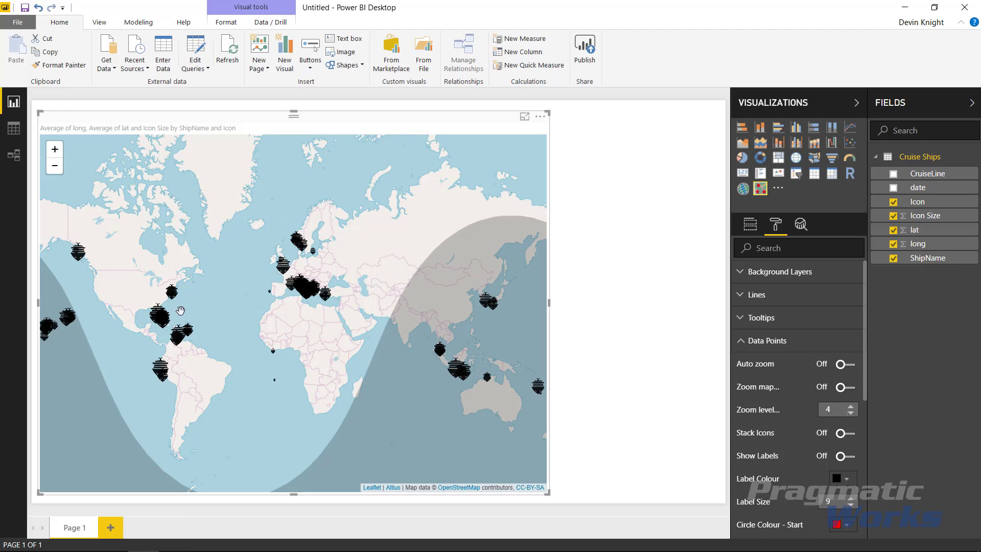
pyautogui.scroll(1, 180, 311)
pyautogui.scroll(1, 180, 310)
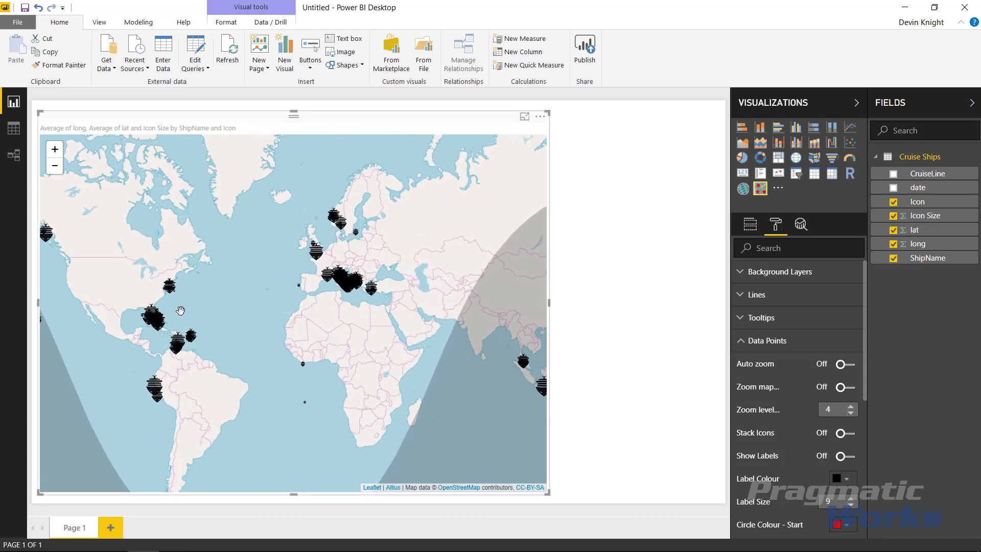
pyautogui.scroll(3, 180, 311)
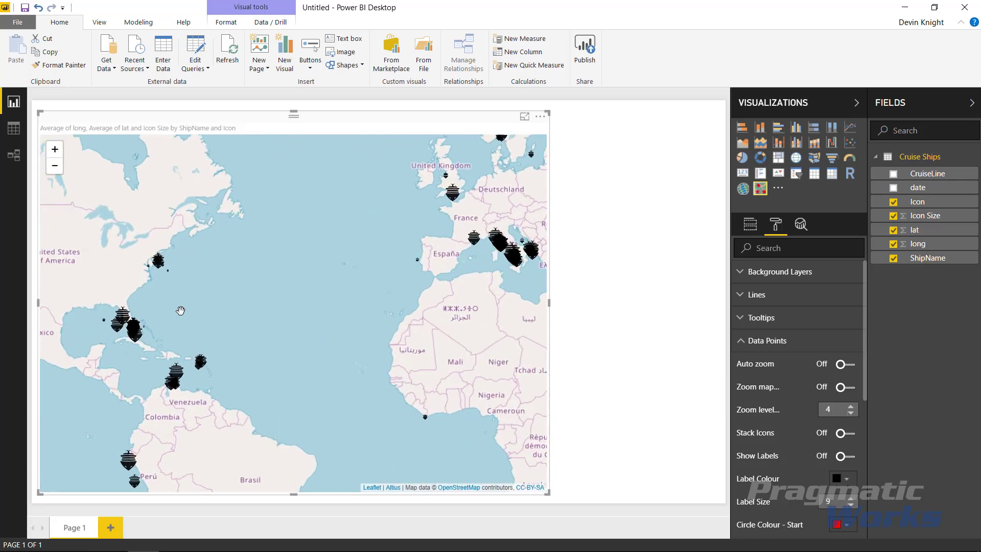
pyautogui.moveTo(133, 340); pyautogui.dragTo(206, 306)
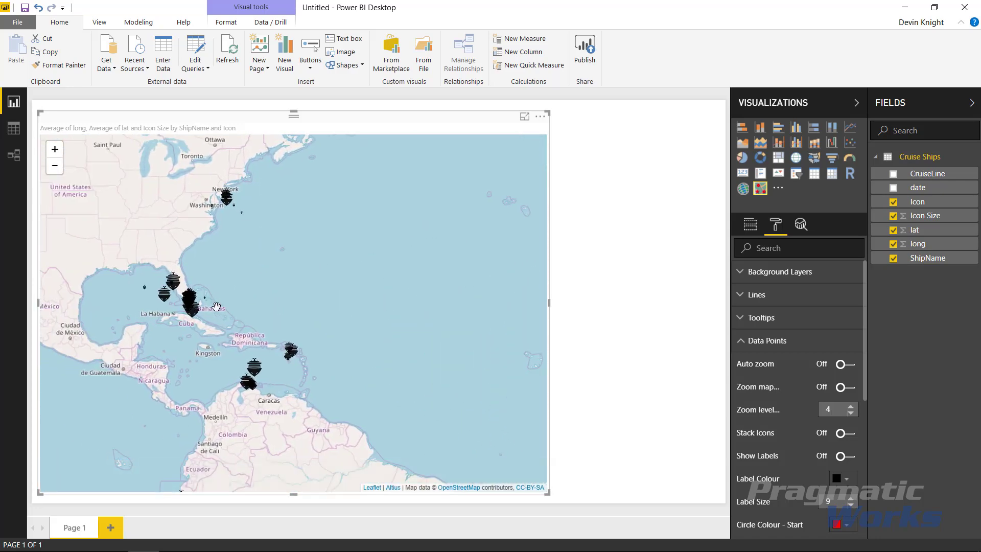
pyautogui.scroll(1, 202, 325)
pyautogui.scroll(1, 202, 325)
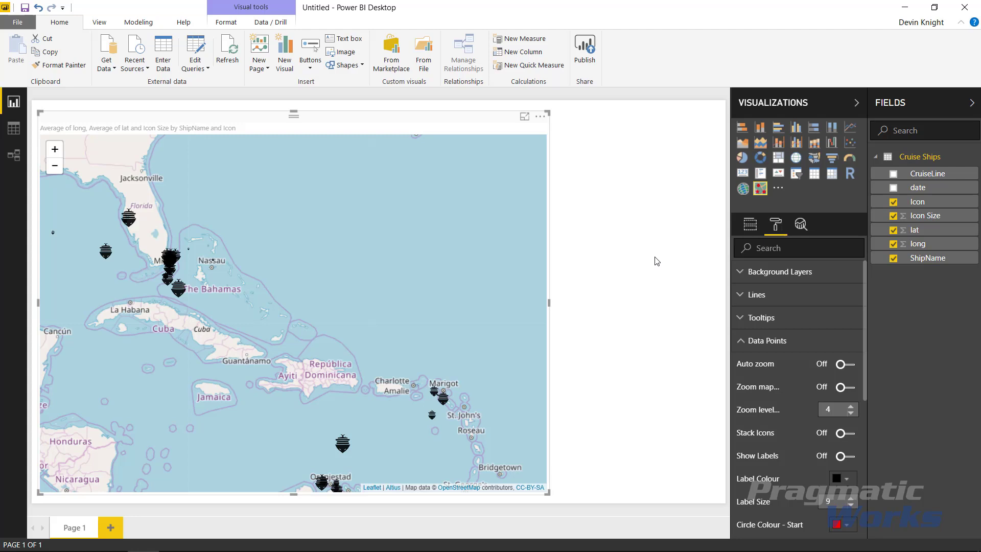
# Switch Stack Icons off and review the remaining Data Points options.
pyautogui.click(847, 435)
pyautogui.scroll(-3, 839, 457)
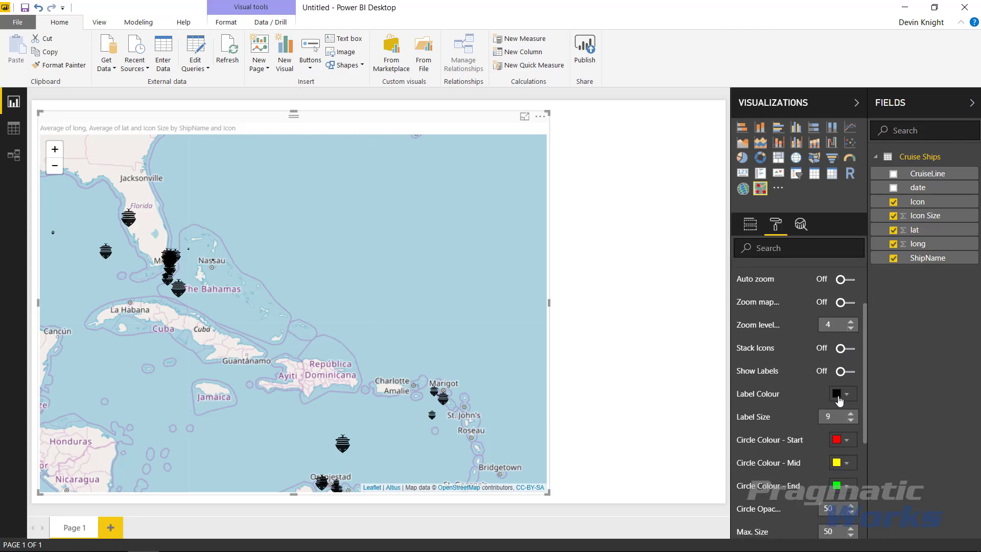
pyautogui.scroll(-3, 838, 396)
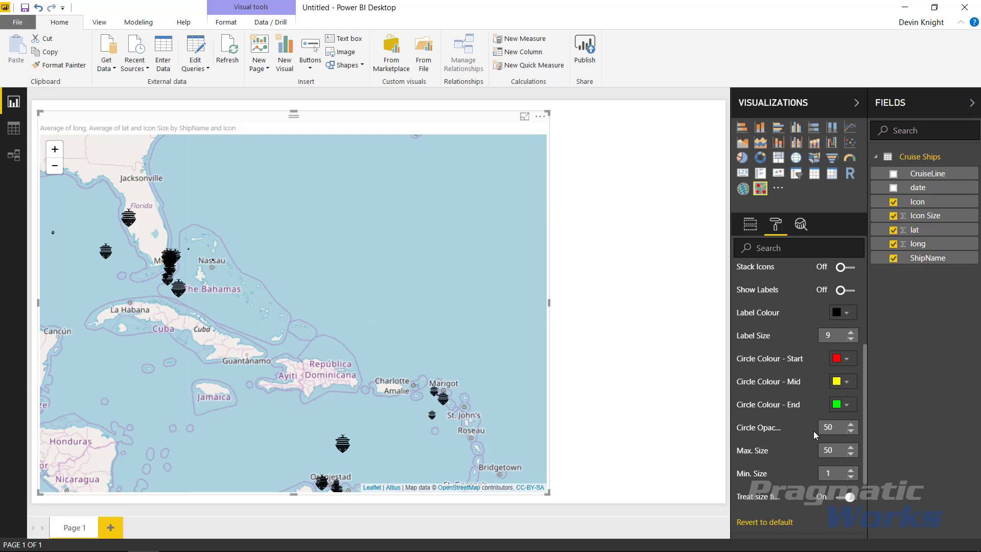
pyautogui.scroll(-3, 814, 431)
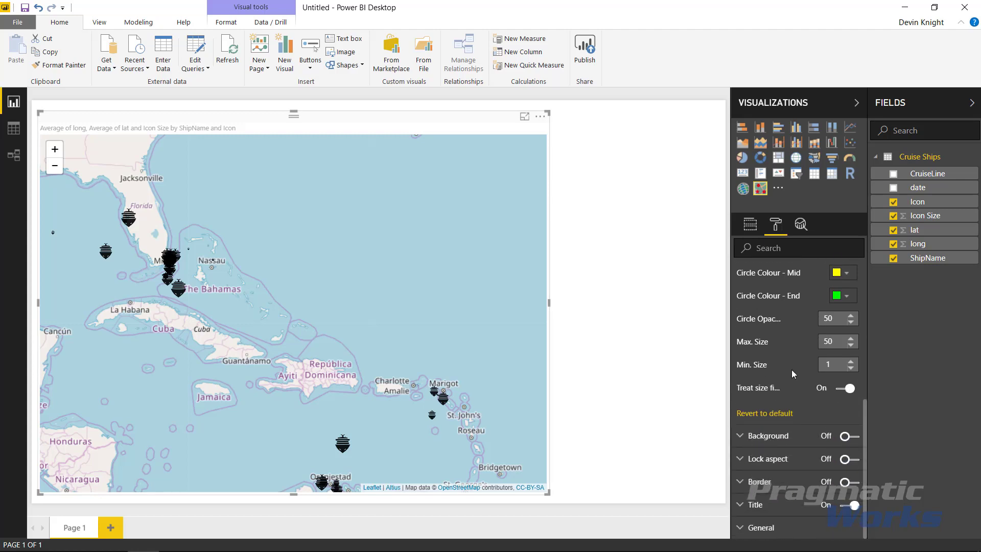
pyautogui.scroll(3, 788, 344)
pyautogui.scroll(3, 787, 344)
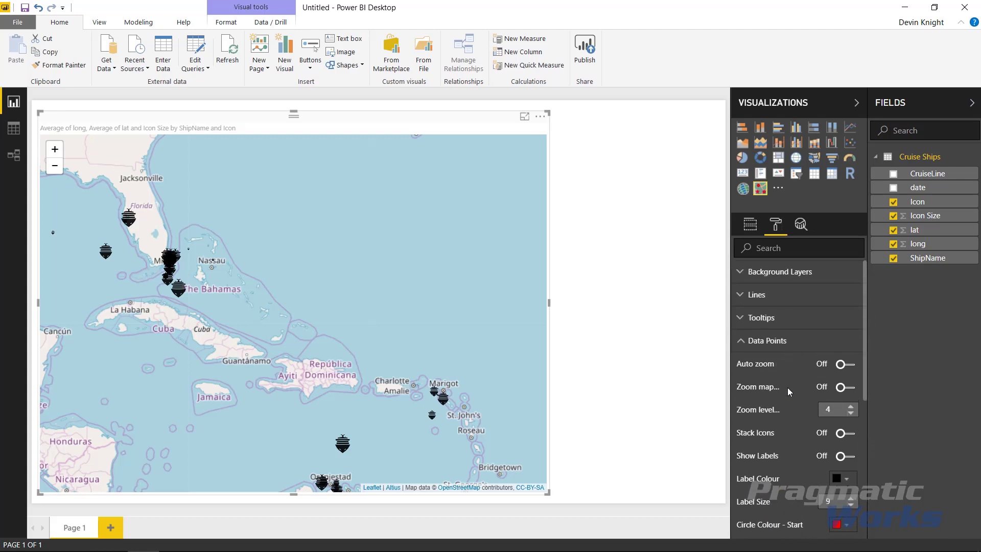
# Pan and zoom the map onto south Florida and the Bahamas, then reopen Background Layers.
pyautogui.click(744, 341)
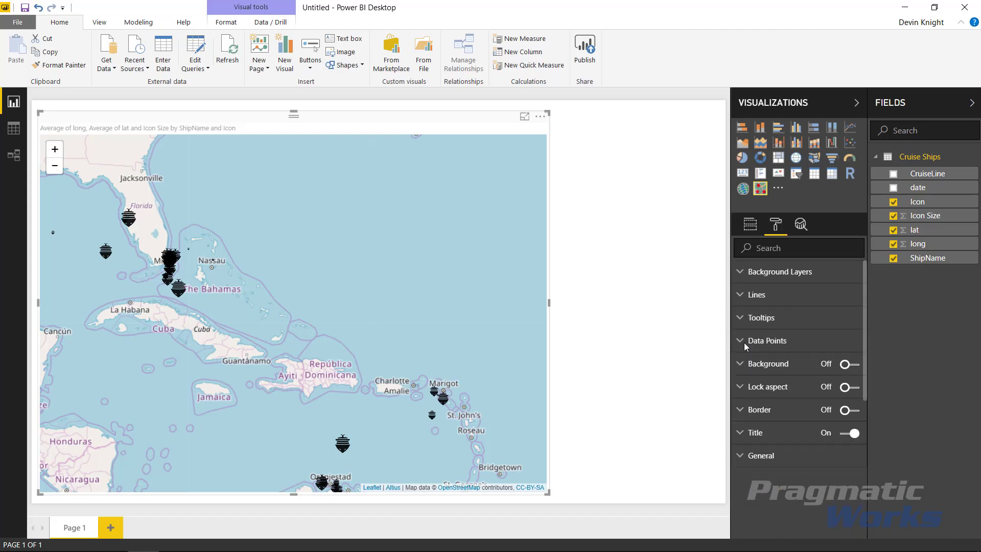
pyautogui.click(742, 272)
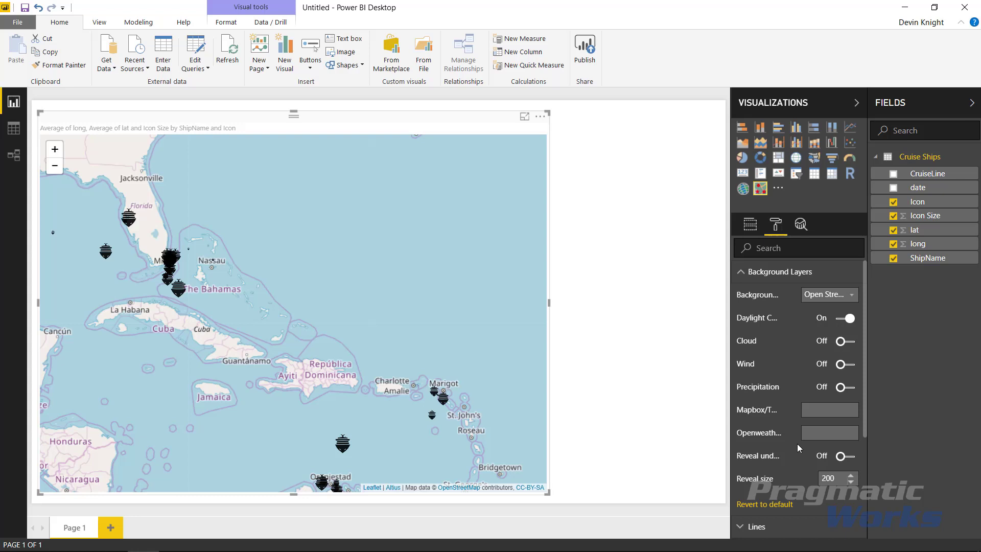
pyautogui.click(741, 274)
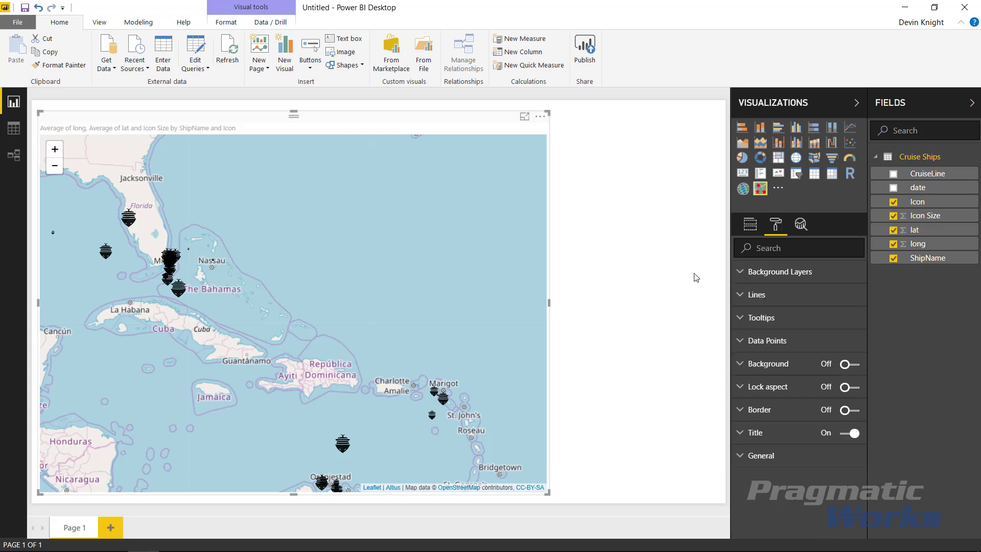
pyautogui.moveTo(269, 271); pyautogui.dragTo(317, 298)
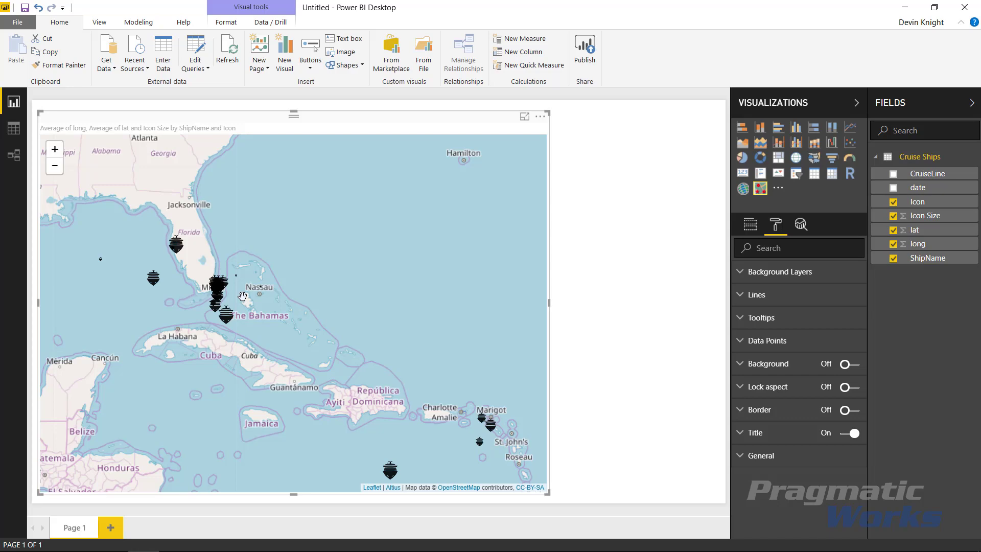
pyautogui.scroll(1, 242, 296)
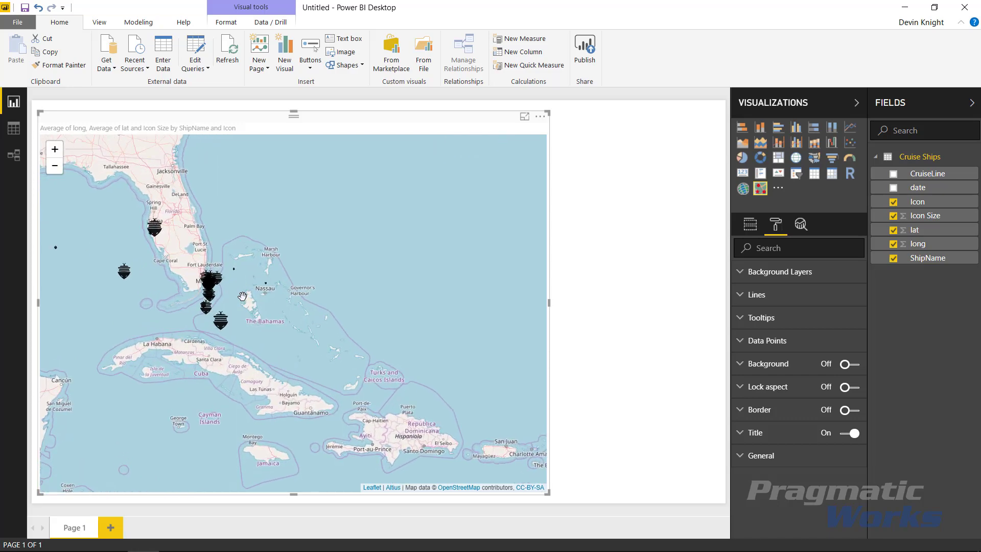
pyautogui.scroll(1, 243, 296)
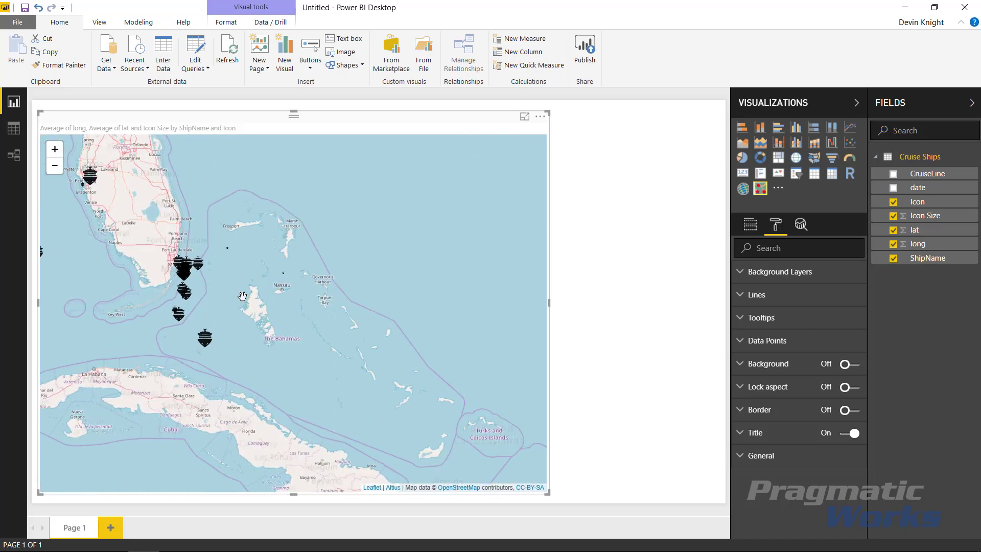
pyautogui.moveTo(256, 310); pyautogui.dragTo(333, 348)
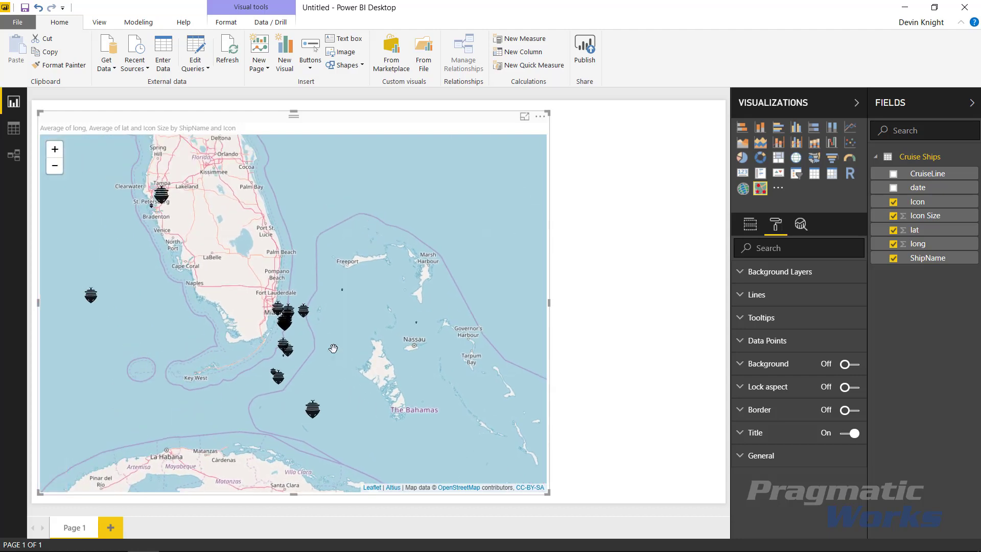
pyautogui.click(742, 276)
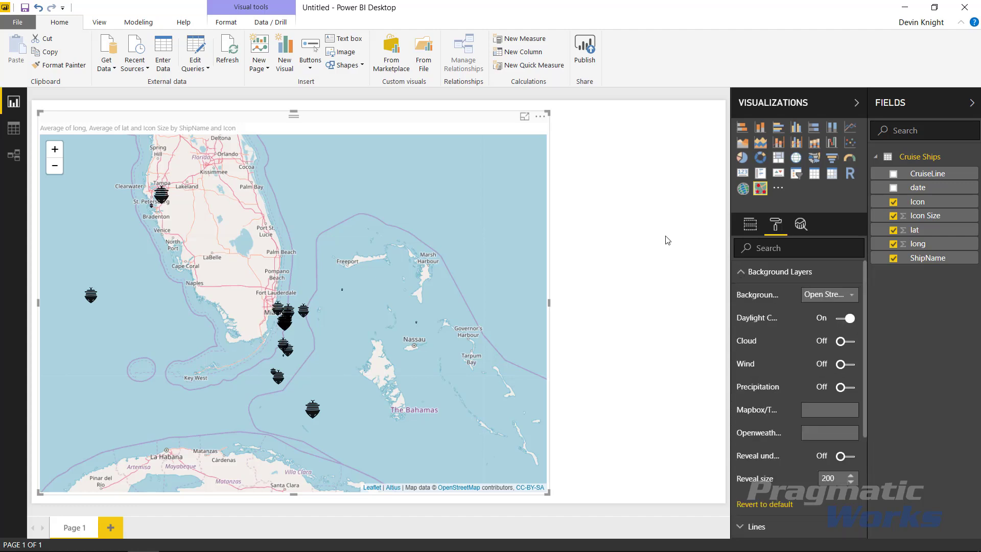